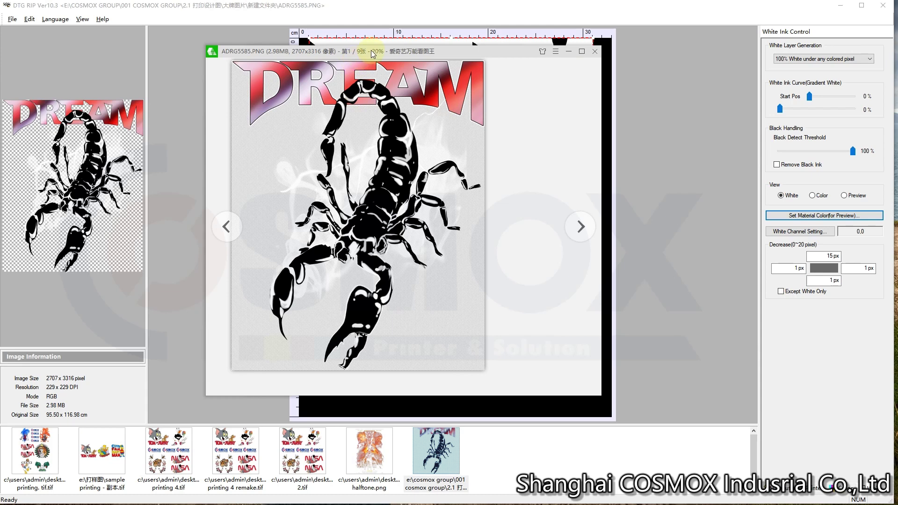
Examine the scorpion artwork and its semi-transparent white smoke up close in the image viewer.
drag(373, 54, 347, 57)
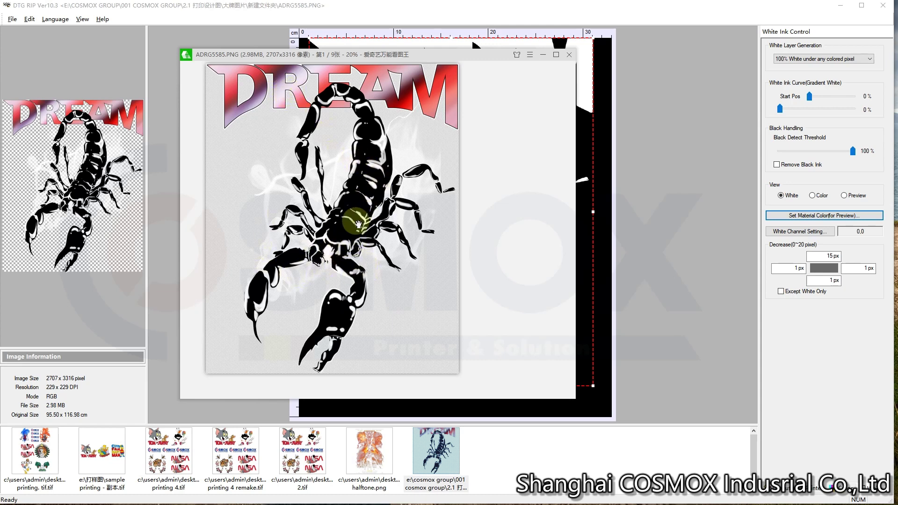
scroll(340, 231, up, 3)
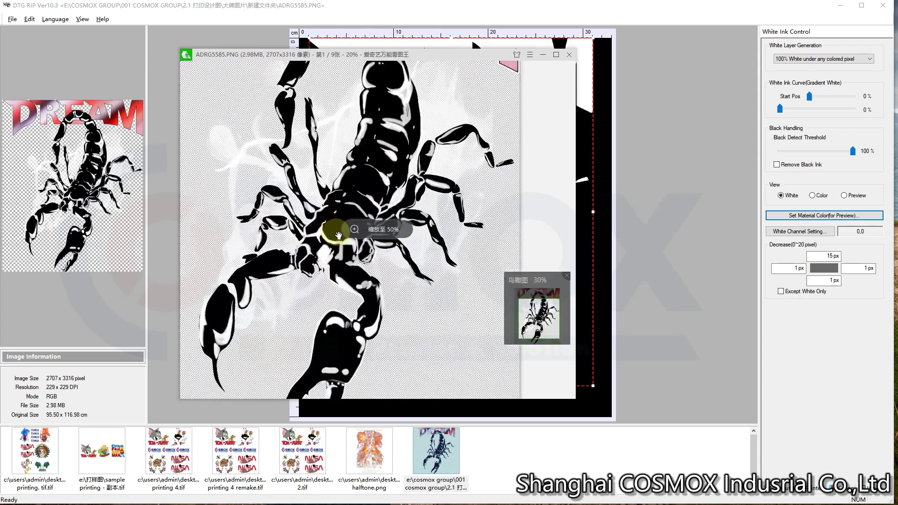
drag(371, 200, 427, 217)
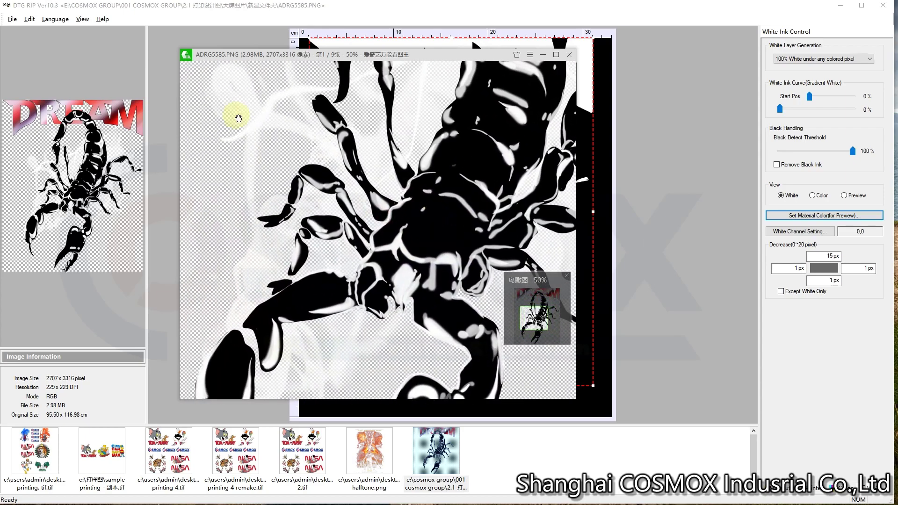
scroll(279, 173, down, 3)
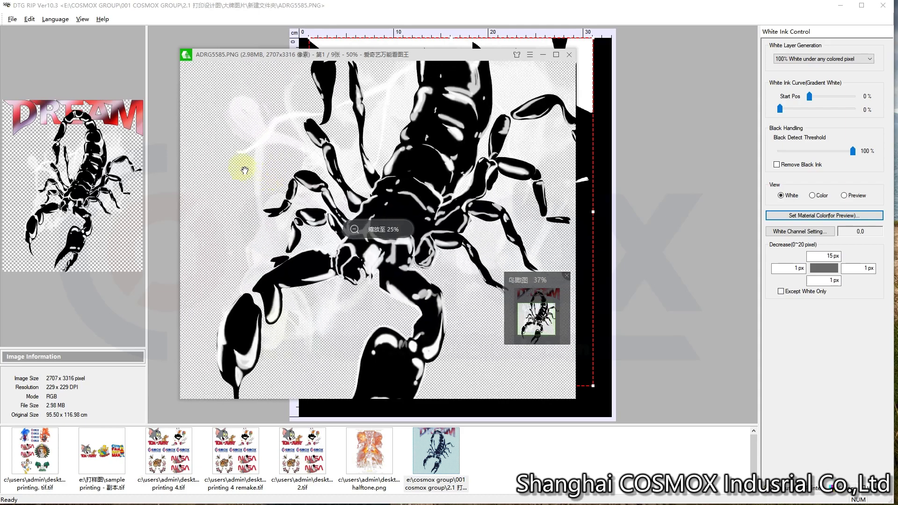
scroll(275, 161, down, 1)
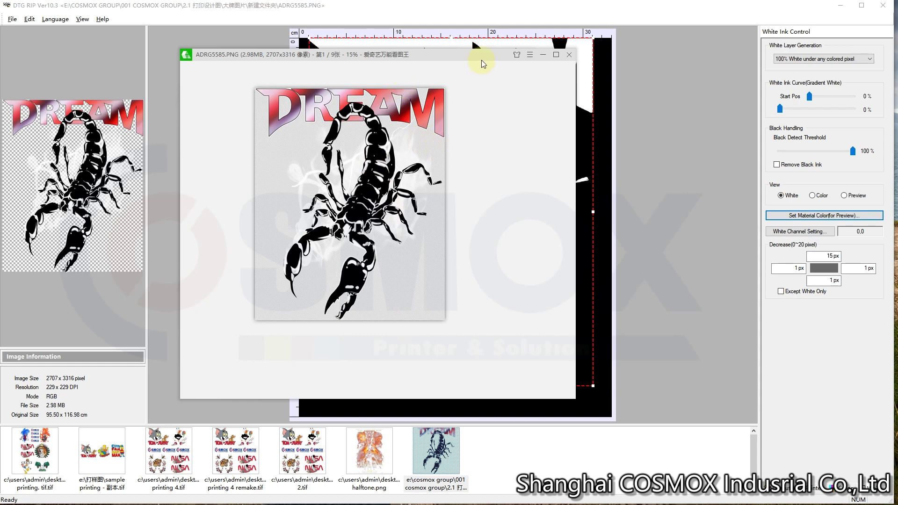
click(543, 55)
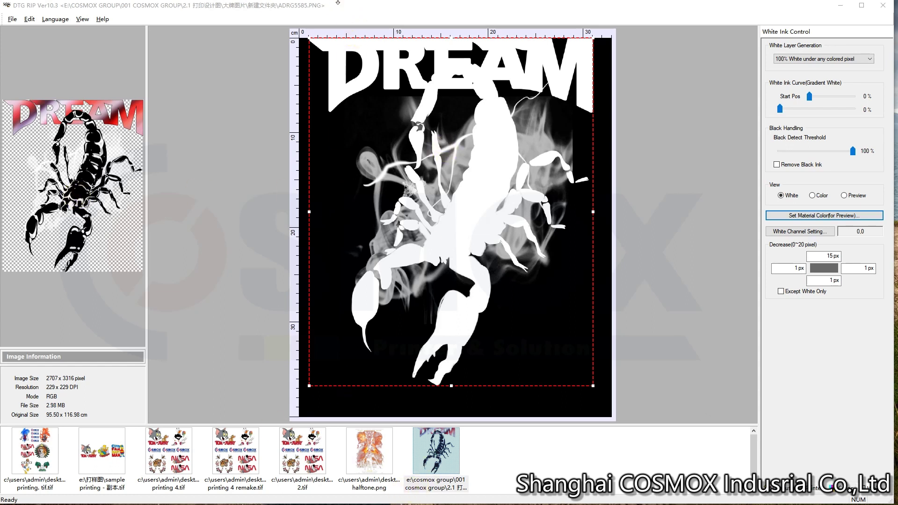
Switch to Photoshop and run the DTF Gradient White action on ADRG5585.PNG.
click(846, 12)
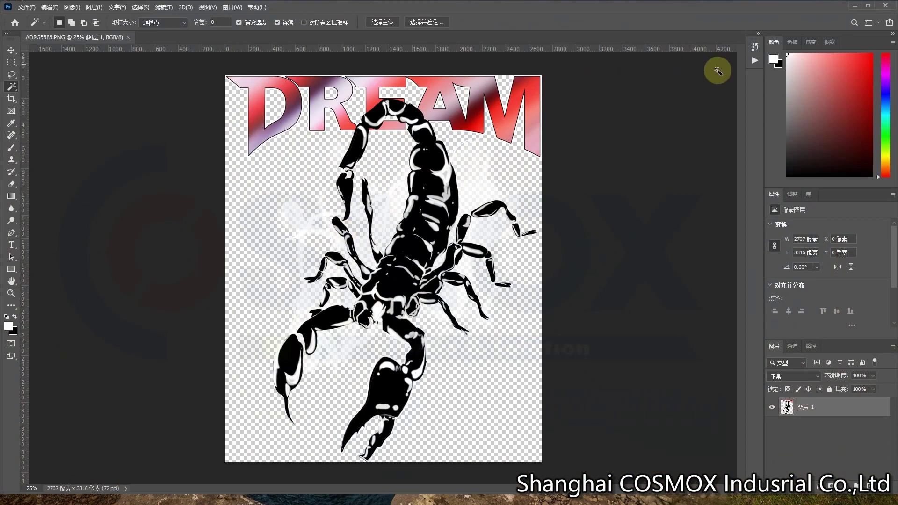
click(755, 61)
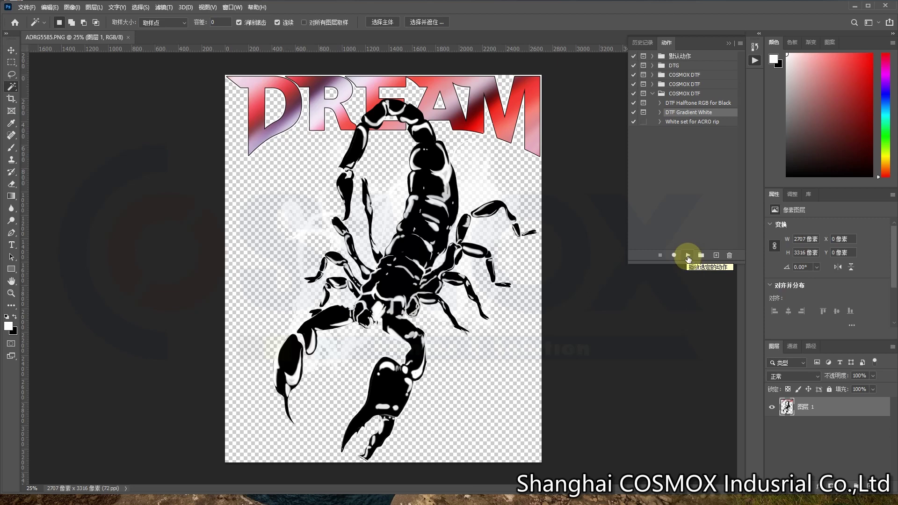
click(688, 257)
Set the image width to 30 cm without resampling, and resample the artwork to 300 pixels/inch.
drag(416, 263, 473, 176)
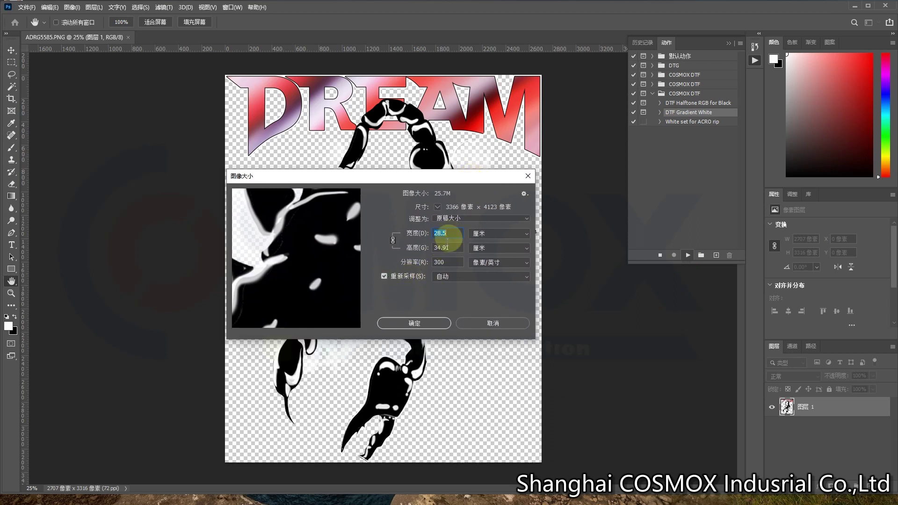
click(384, 276)
double_click(456, 233)
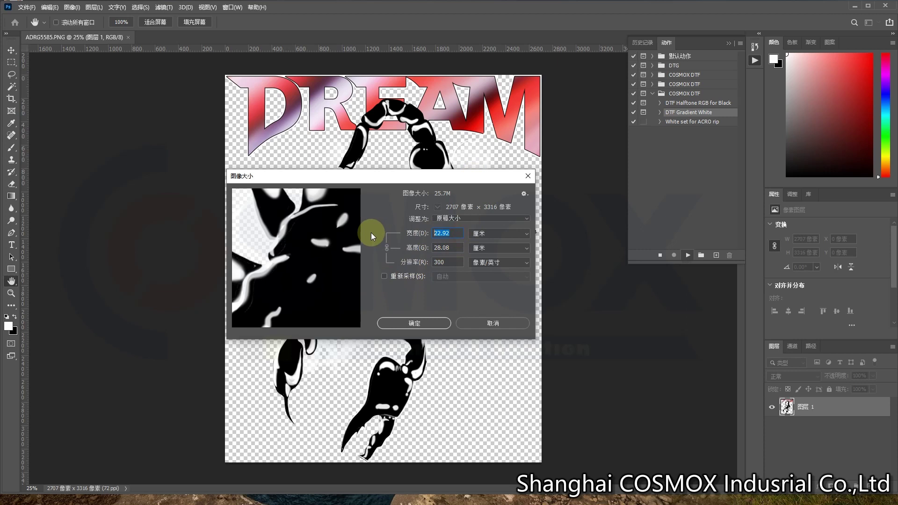
text(30)
click(384, 277)
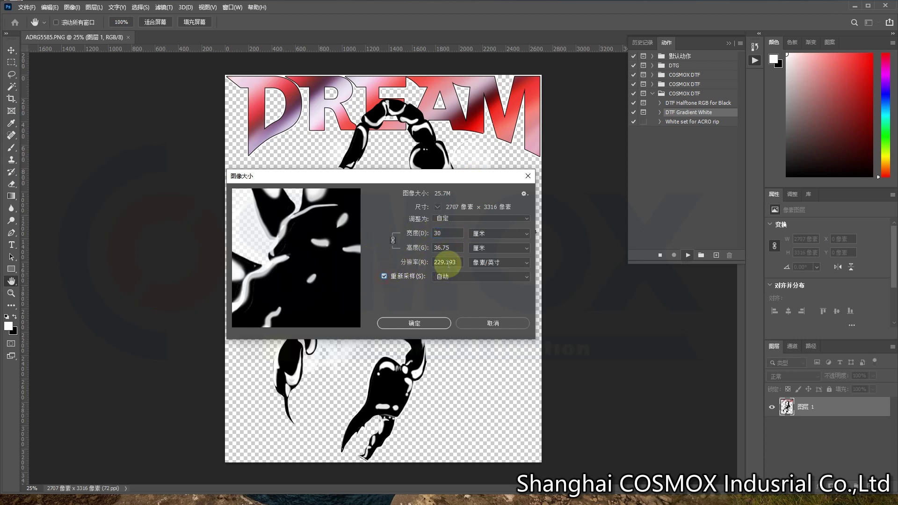
double_click(450, 262)
text(300)
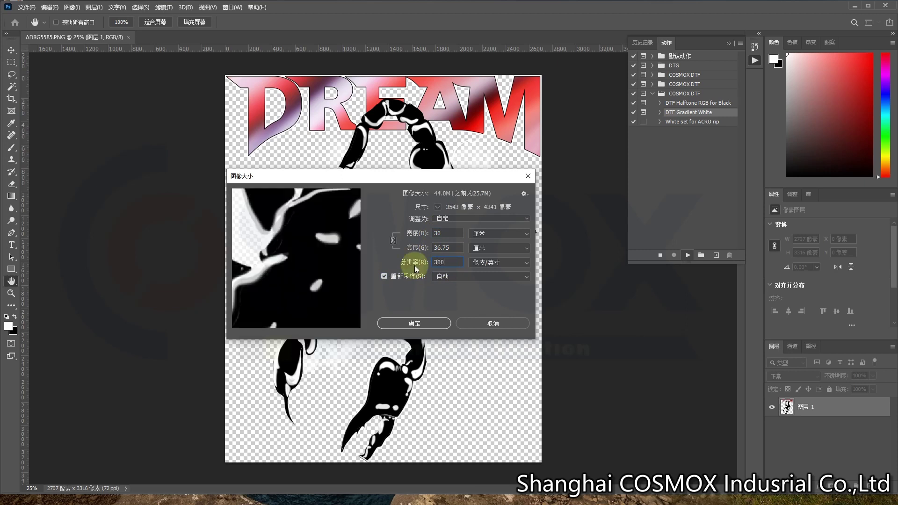
drag(337, 257, 346, 139)
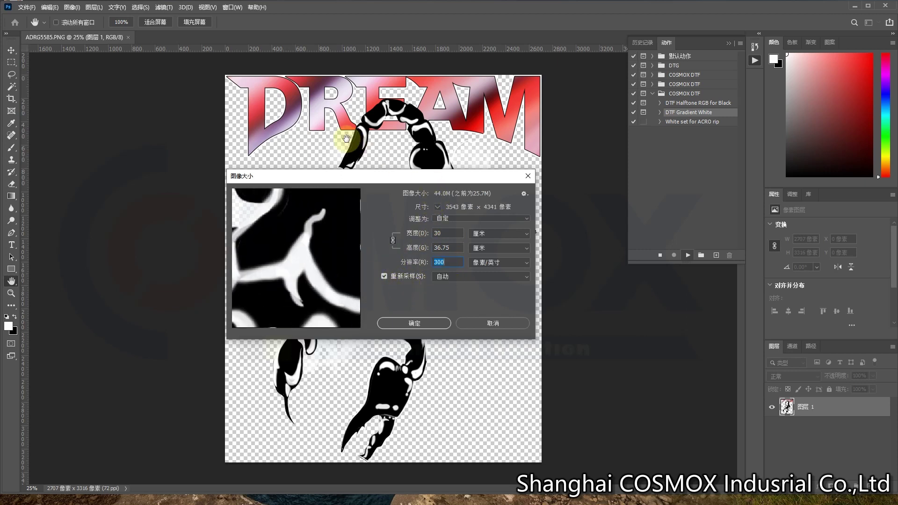
click(412, 323)
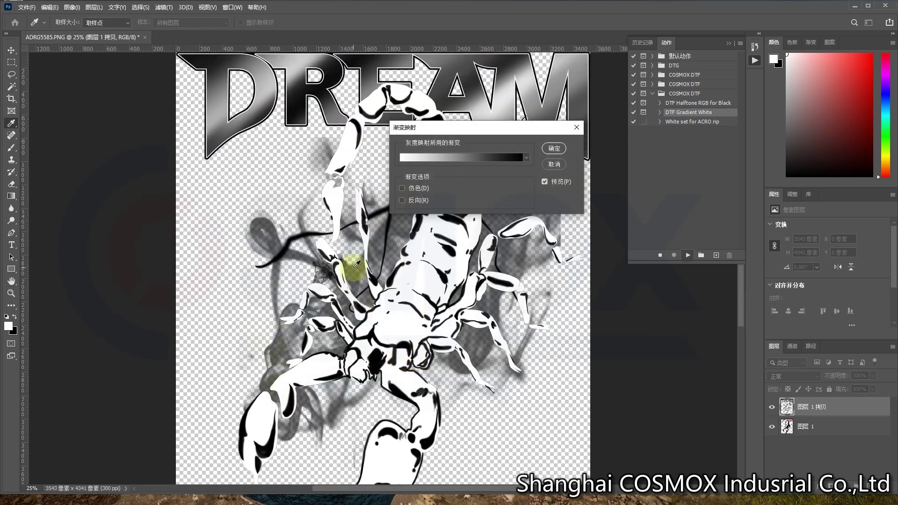
Check the Gradient Map preview across the artwork and apply the white-to-black gradient without dithering or reversal.
scroll(358, 267, down, 3)
scroll(360, 268, up, 2)
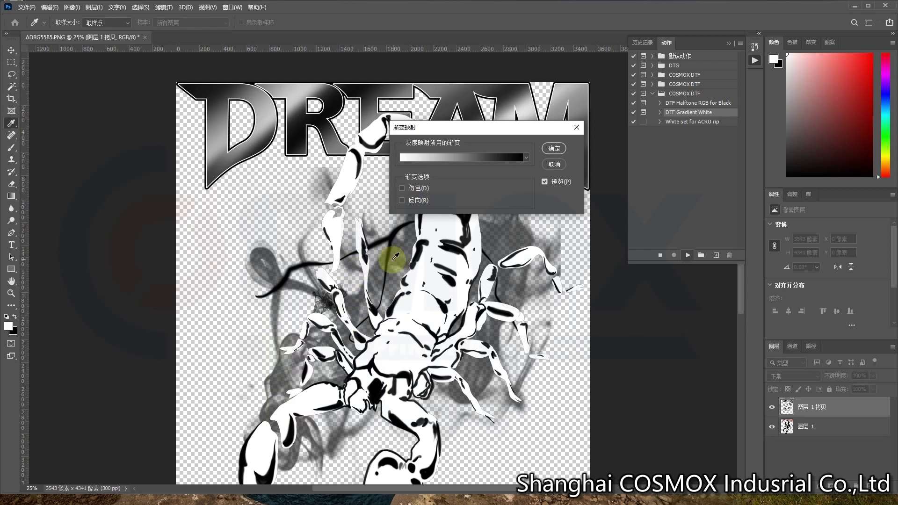
scroll(372, 276, down, 4)
scroll(393, 297, up, 2)
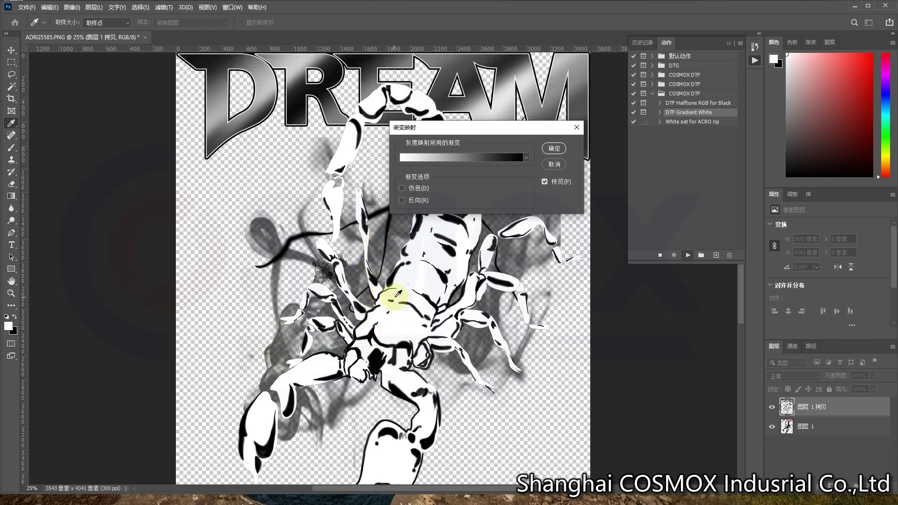
scroll(385, 314, up, 2)
scroll(385, 314, down, 2)
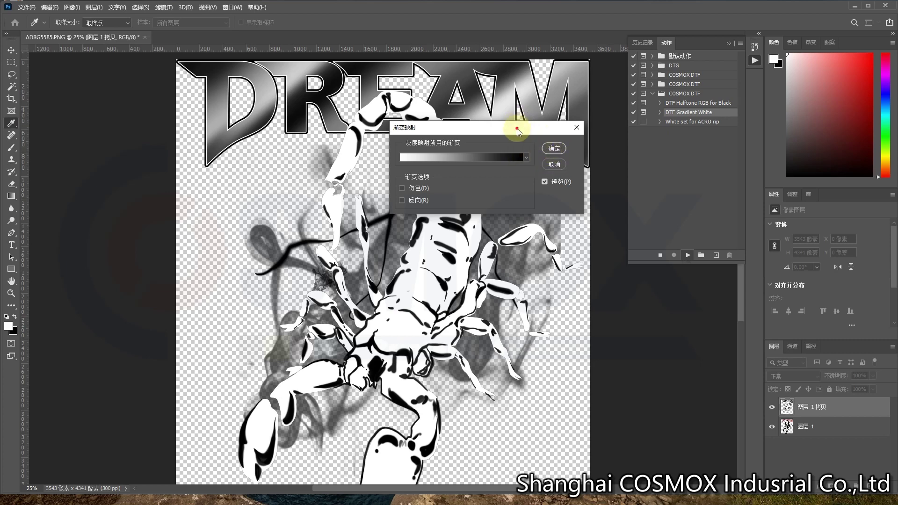
drag(518, 129, 460, 187)
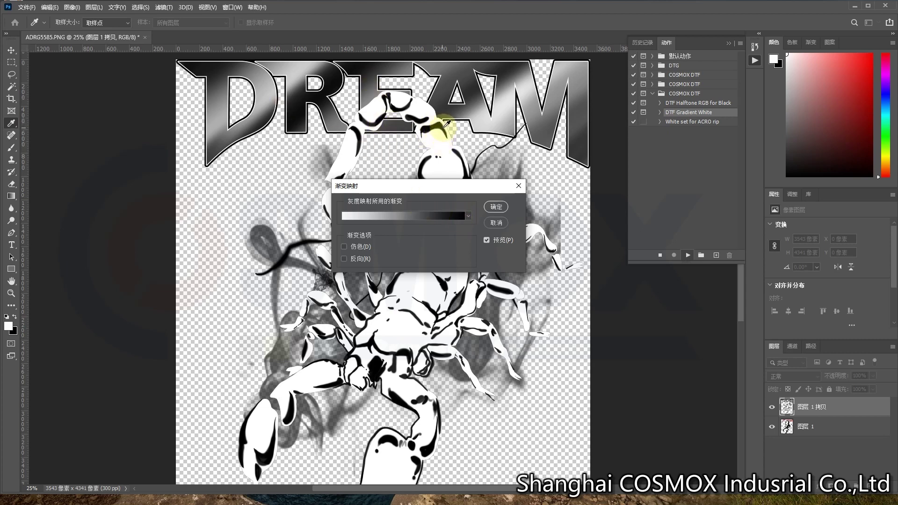
click(497, 207)
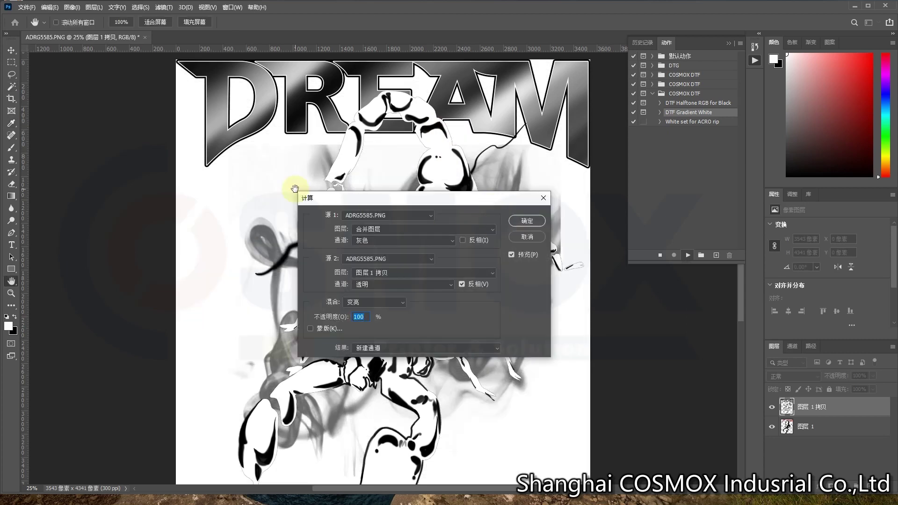
Compare the Calculations preview with the original artwork and create the new channel using Lighten blending at 100% opacity.
drag(378, 198, 689, 146)
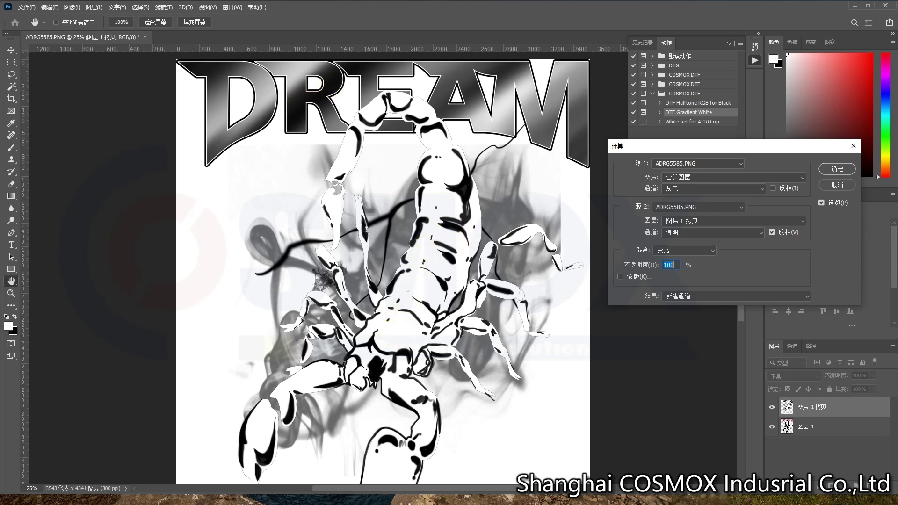
key(alt+Tab)
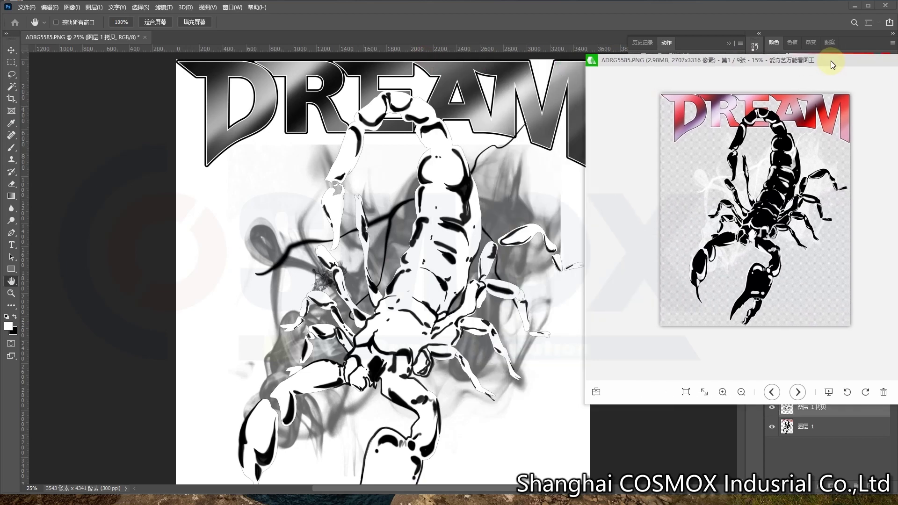
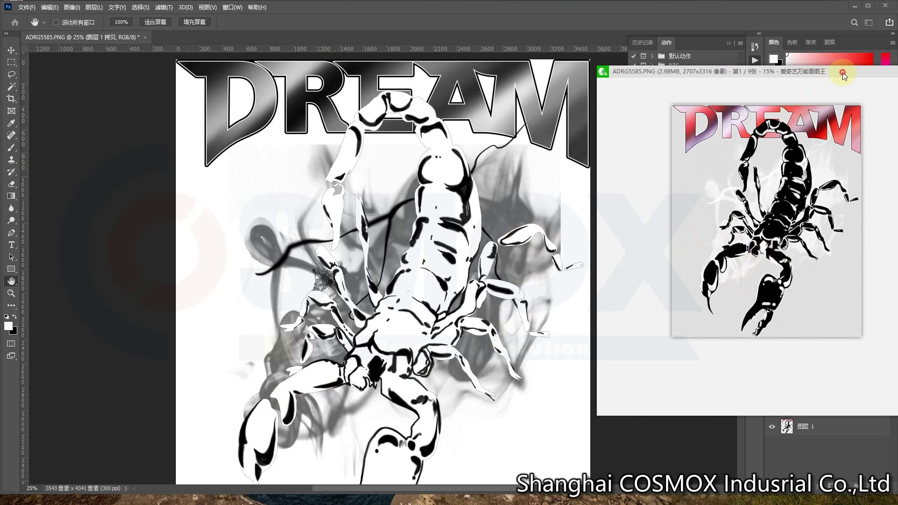
drag(843, 76, 865, 84)
click(478, 269)
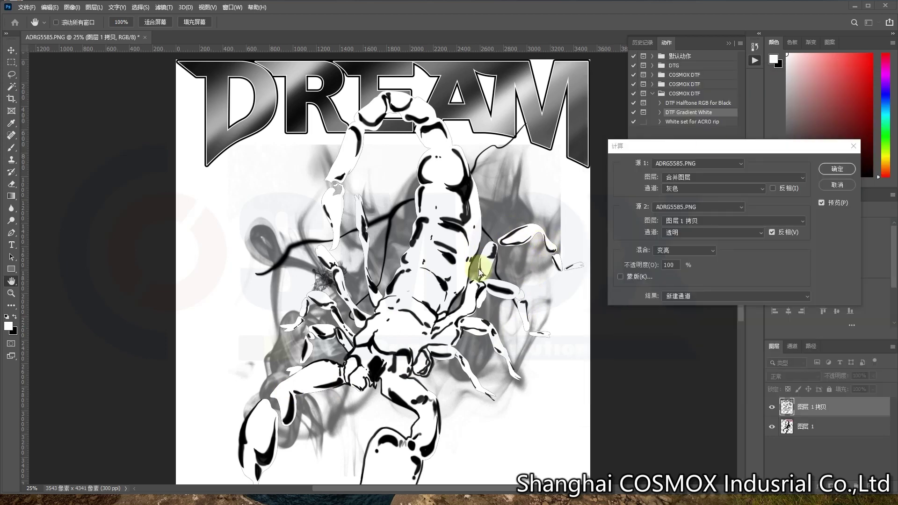
drag(689, 147, 685, 147)
click(679, 274)
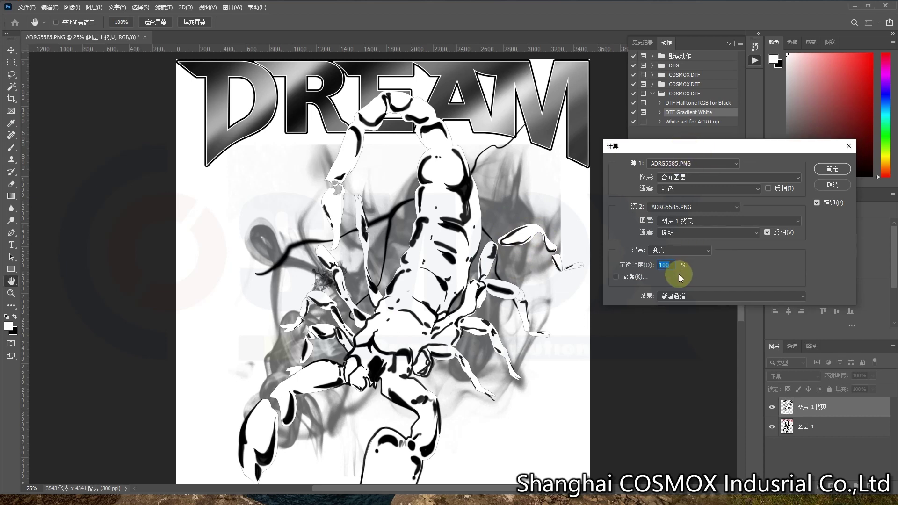
click(706, 253)
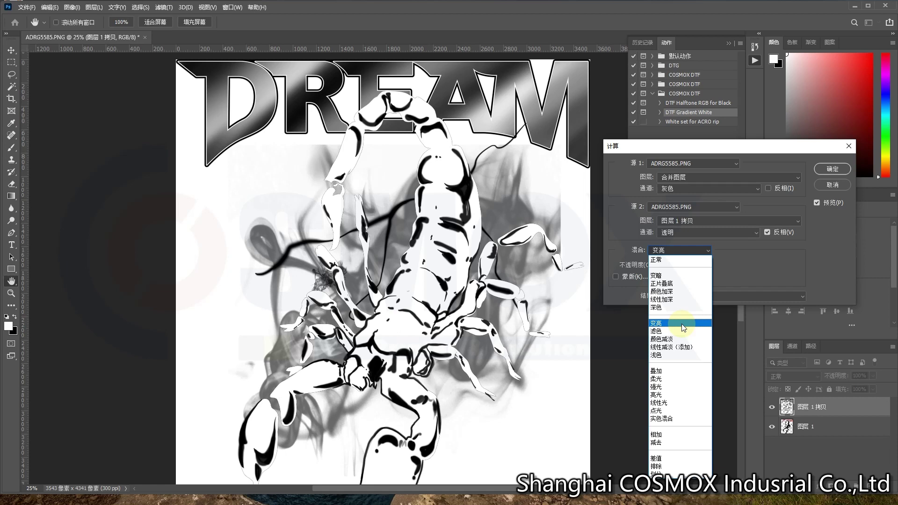
click(681, 324)
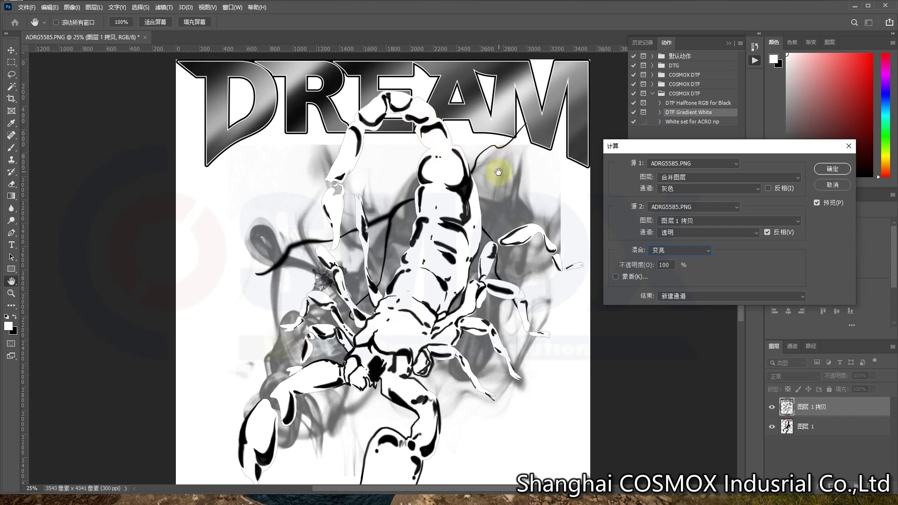
click(826, 167)
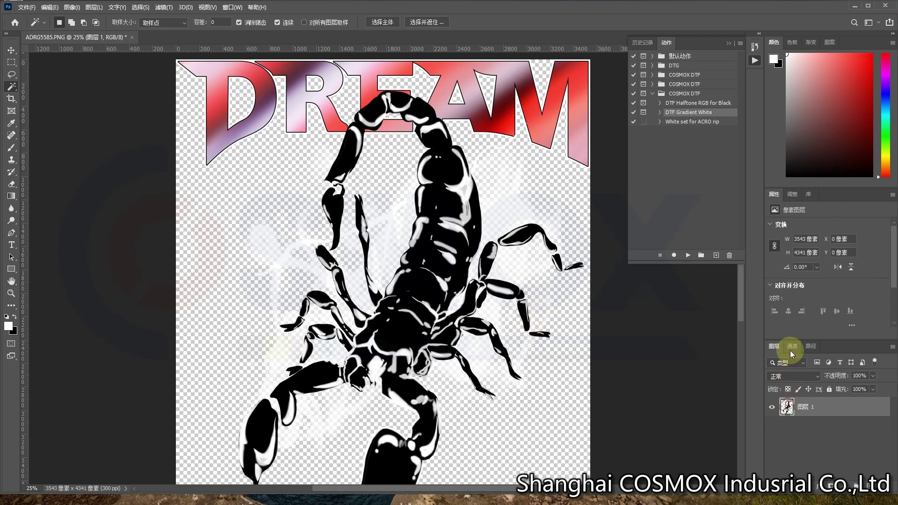
Inspect the W1 white channel over the whole artwork, first with the colour channels and then alone.
click(791, 347)
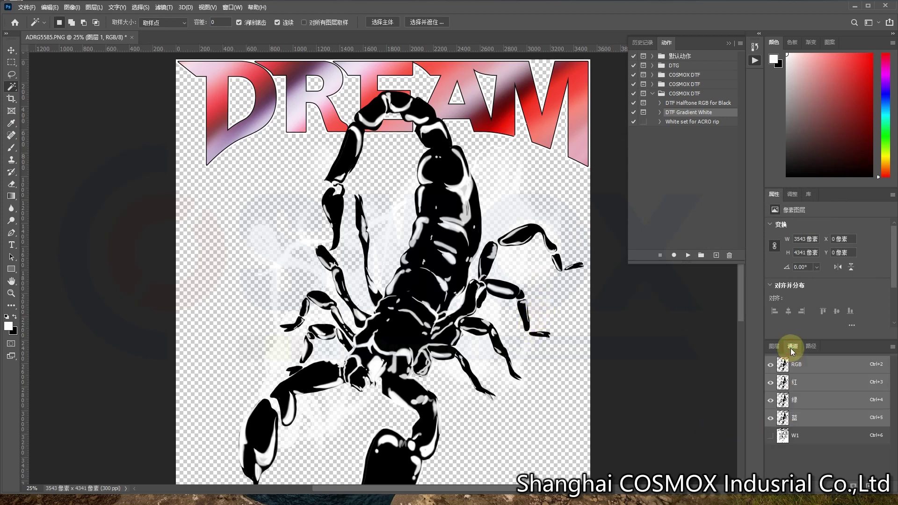
click(770, 435)
key(ctrl+0)
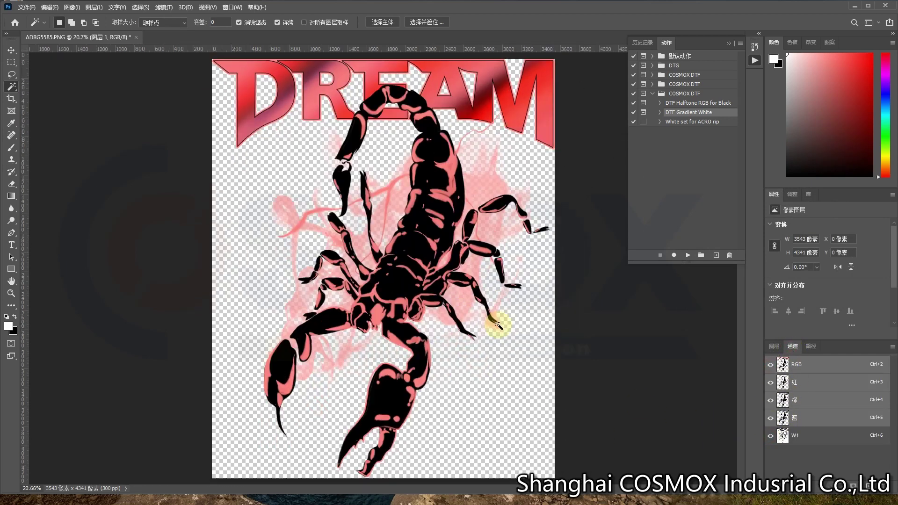
click(771, 366)
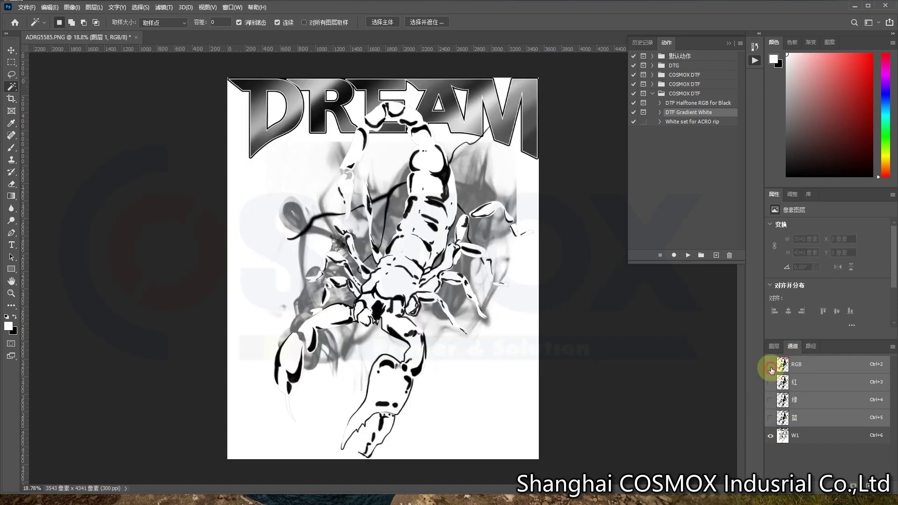
Delete the W1 channel and return to the RGB colour image.
click(798, 440)
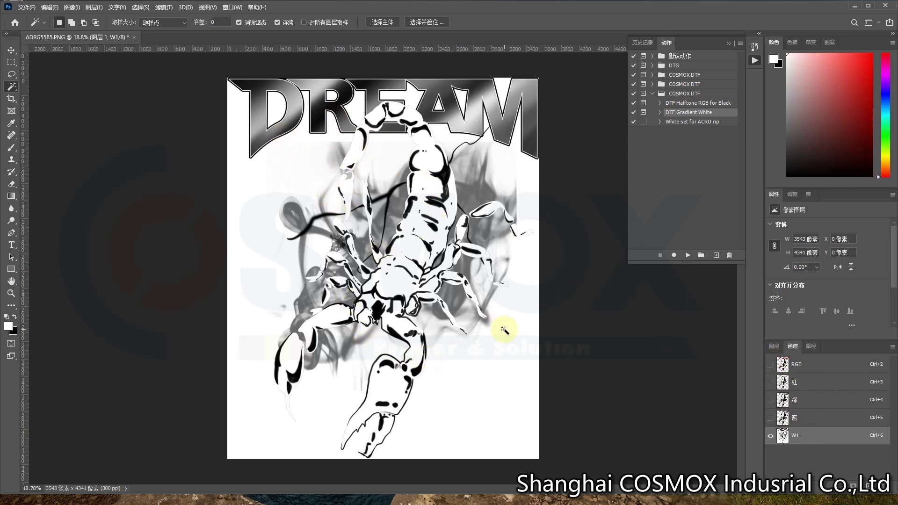
click(773, 347)
click(797, 349)
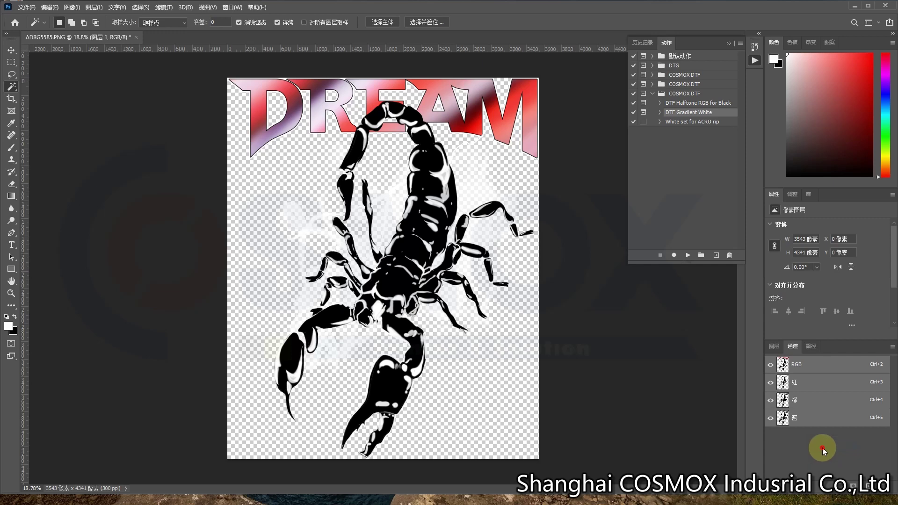
Run the DTF Gradient White action again and accept an image size of 28.49 cm wide at 300 pixels/inch.
click(684, 122)
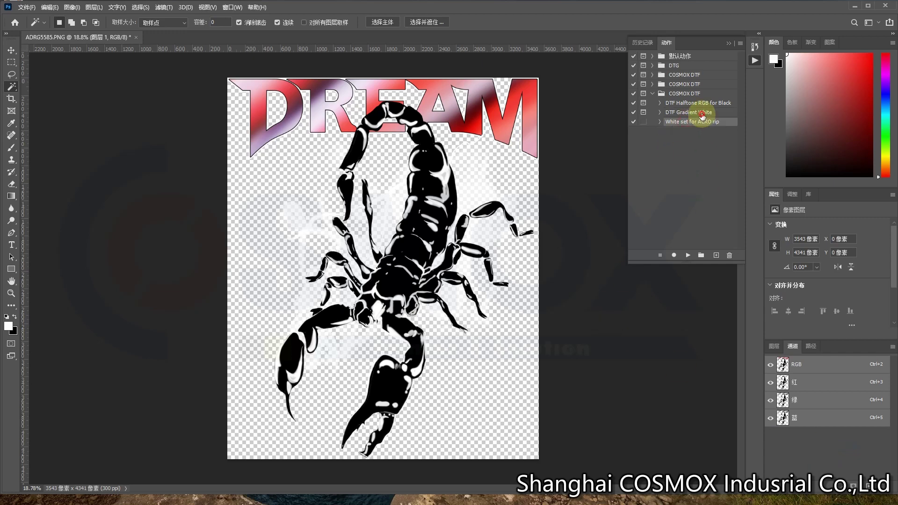
click(701, 114)
click(688, 255)
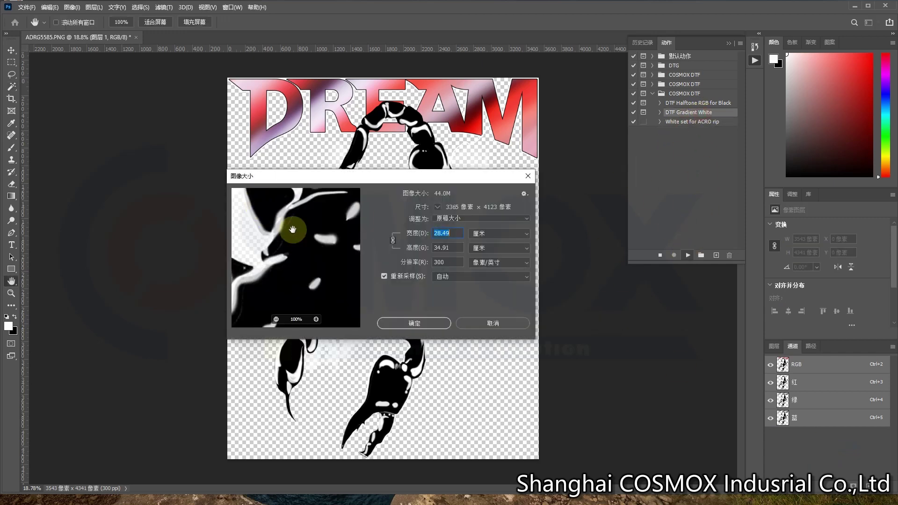
click(406, 323)
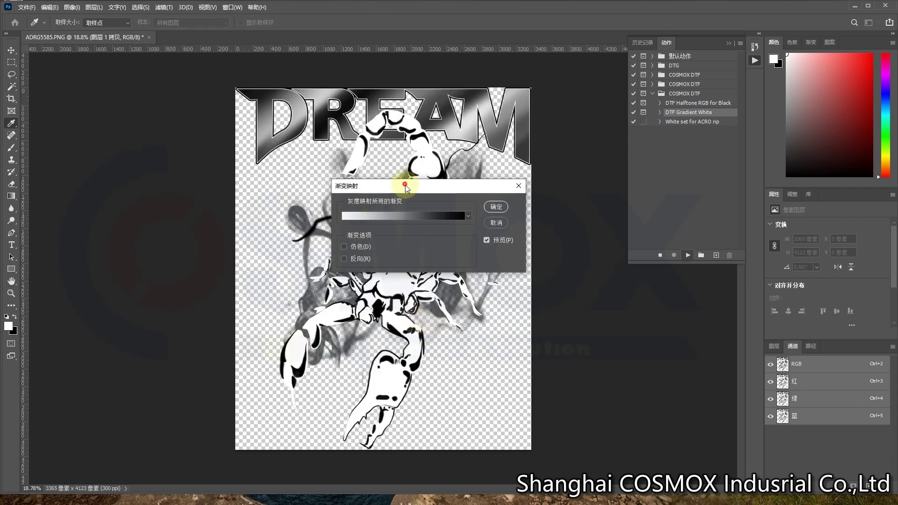
Change the Gradient Map's white colour stop to grey #969696 and accept the modified gradient map.
drag(405, 184, 627, 210)
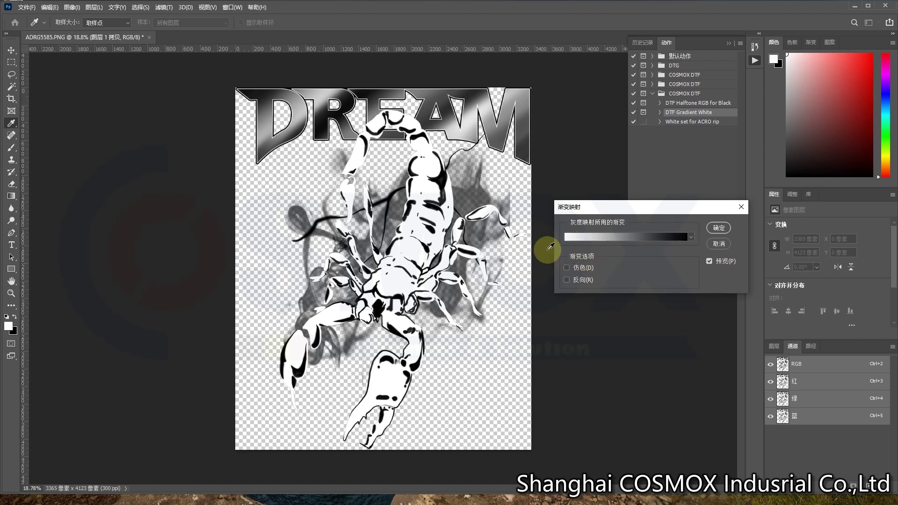
click(569, 237)
click(393, 249)
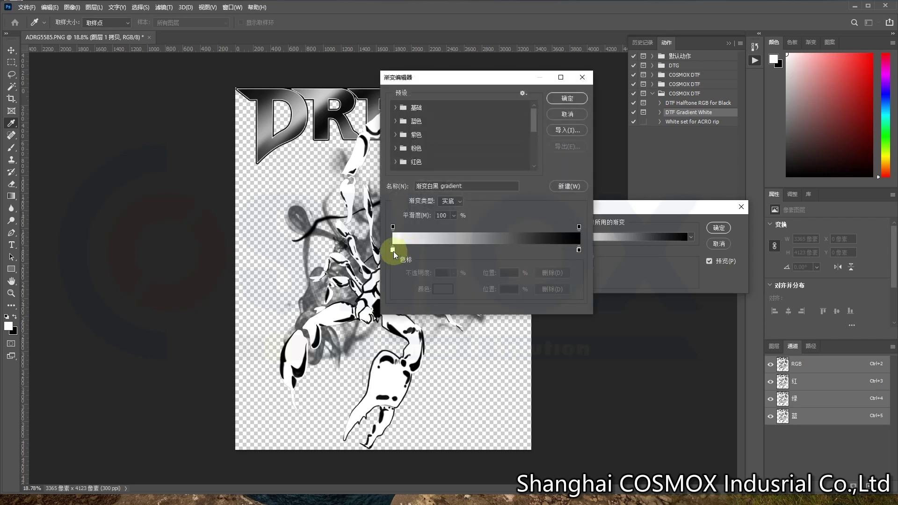
click(447, 295)
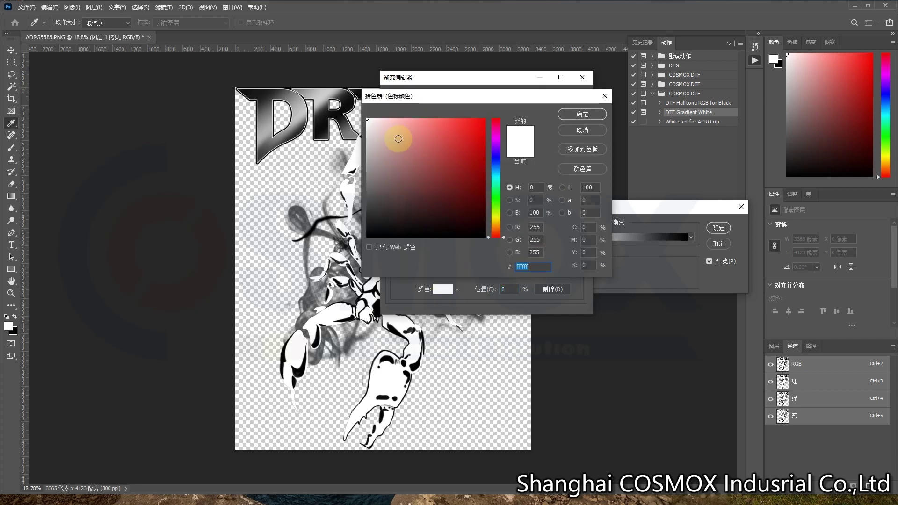
drag(445, 94, 648, 198)
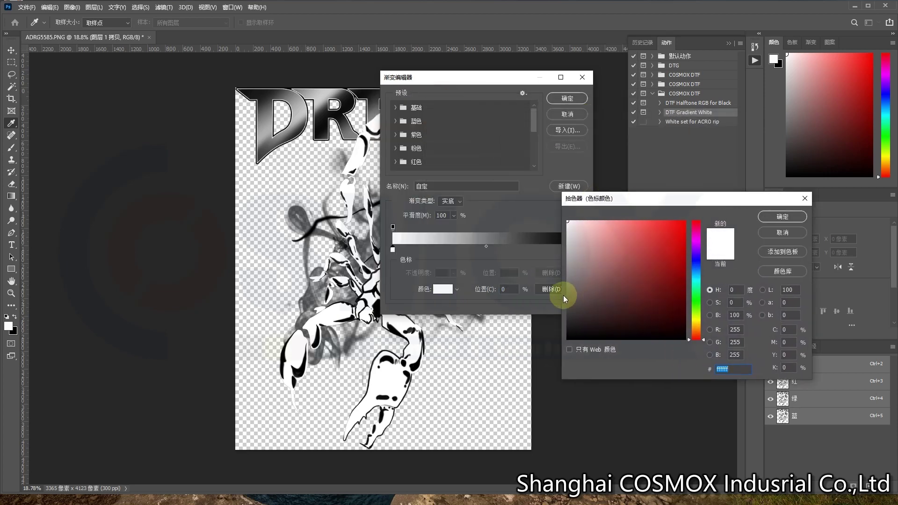
drag(567, 297, 562, 275)
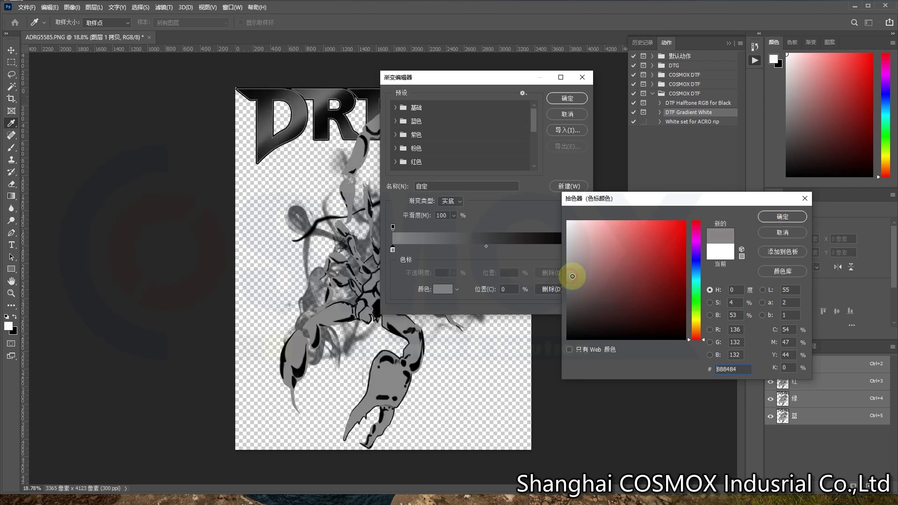
drag(560, 275, 412, 242)
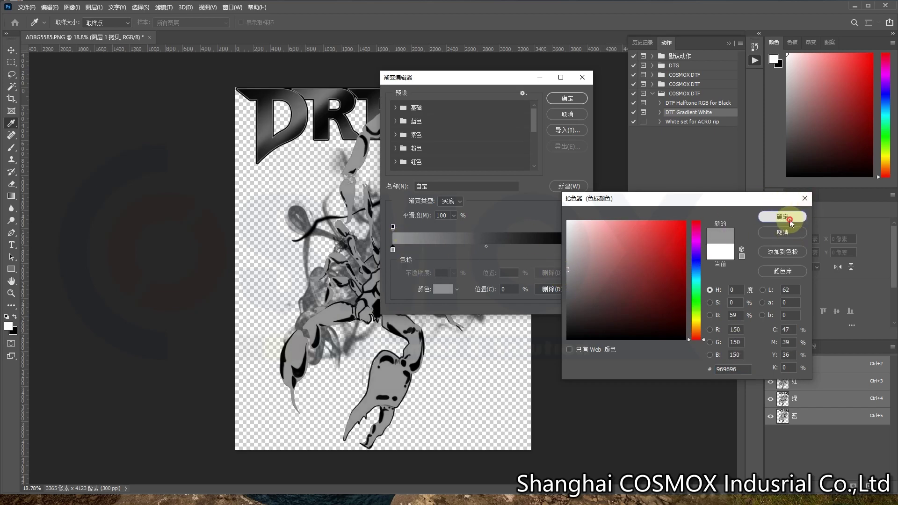
click(786, 215)
click(568, 99)
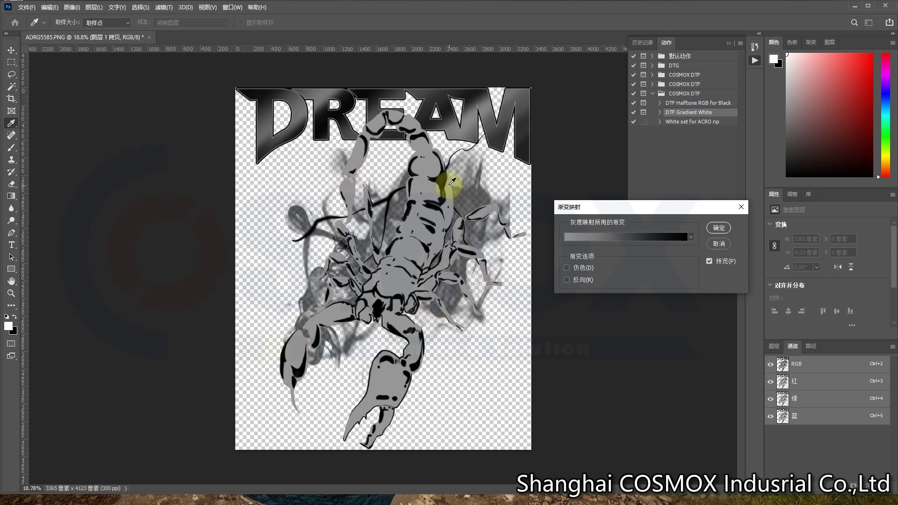
click(723, 229)
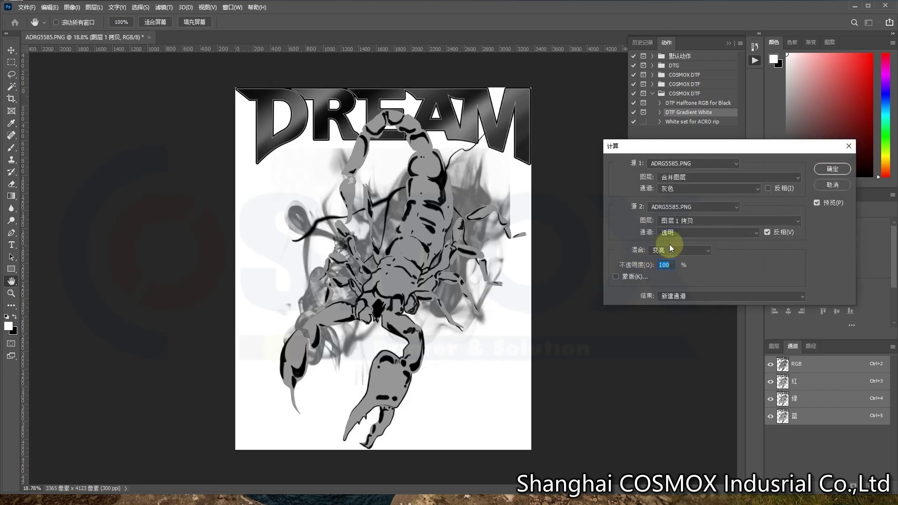
Create the new white channel through Calculations, using Lighten blending at 100% opacity.
click(707, 253)
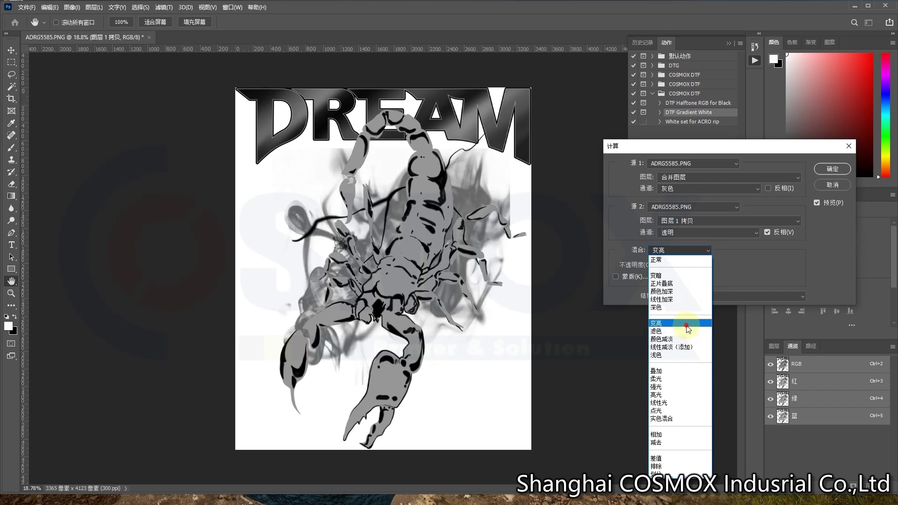
click(688, 324)
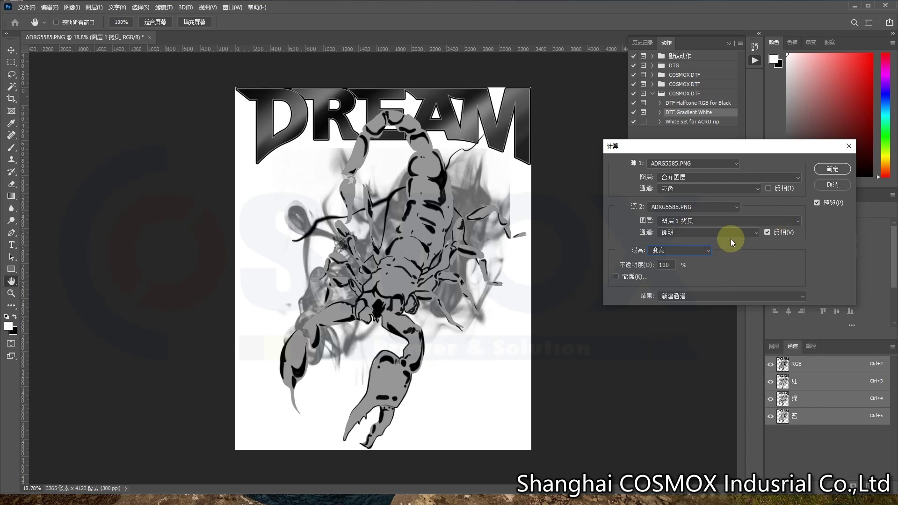
click(709, 255)
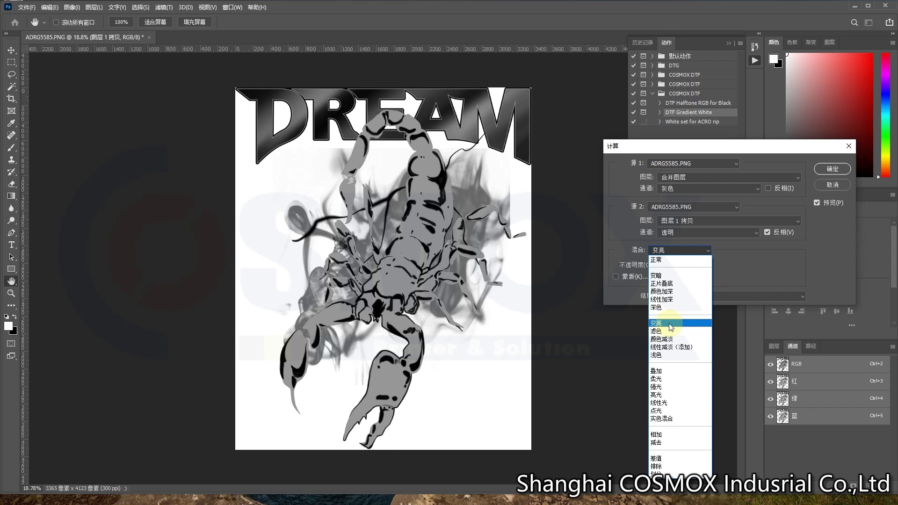
click(672, 324)
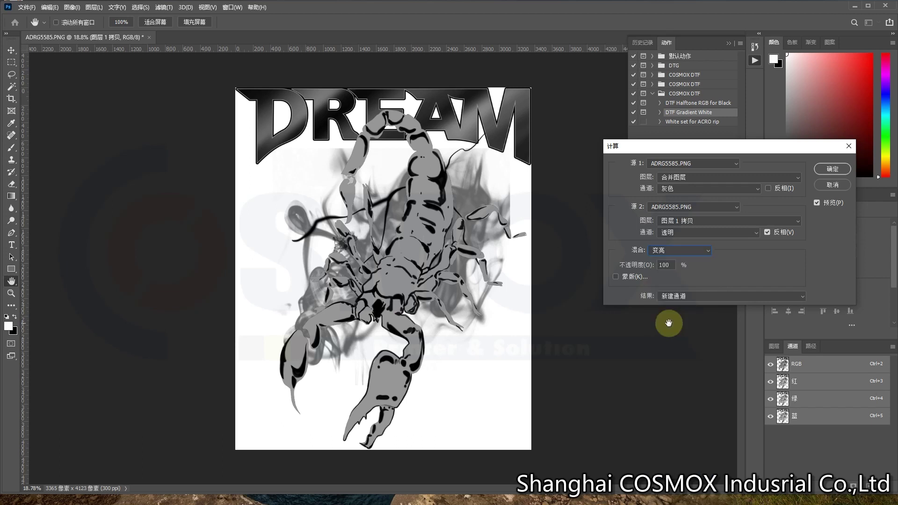
click(833, 170)
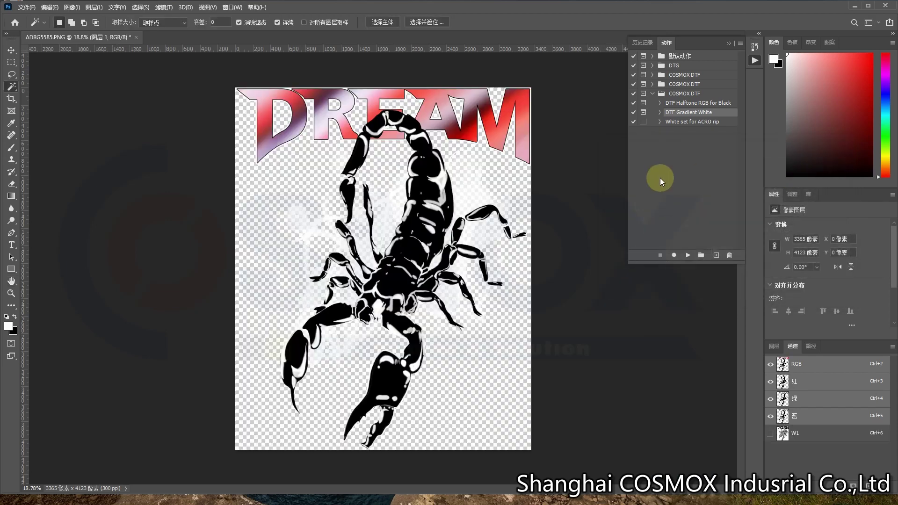
Inspect the W1 channel on its own, then show the RGB colour channels again.
click(771, 435)
click(771, 364)
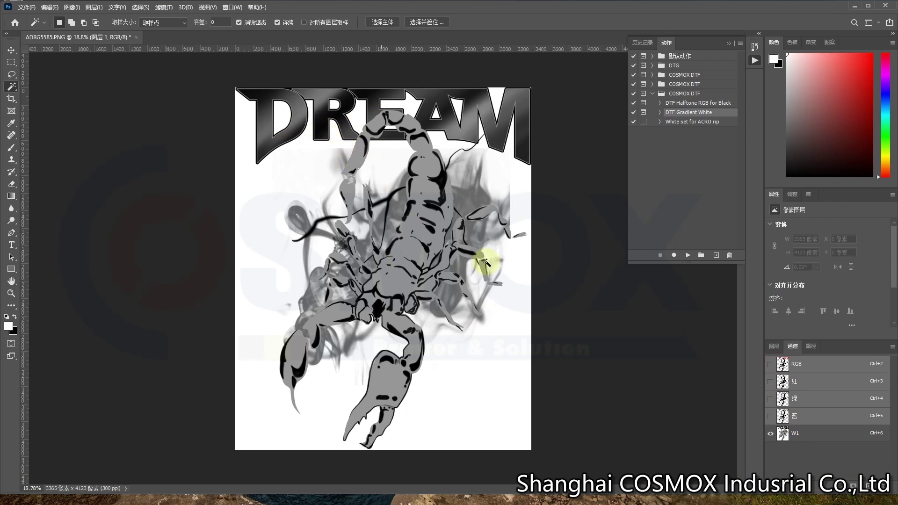
click(771, 365)
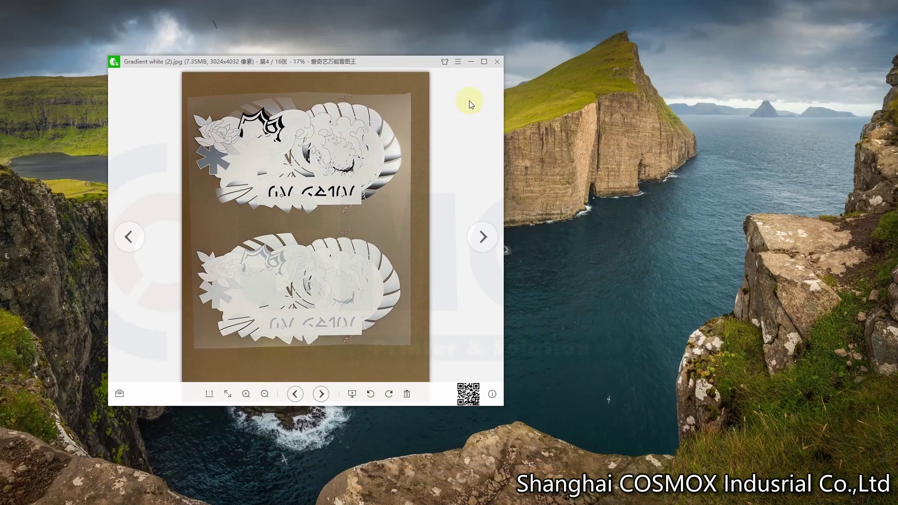
View the print photo Gradient white (2).jpg full screen in the image viewer, then restore and enlarge the viewer window.
click(485, 62)
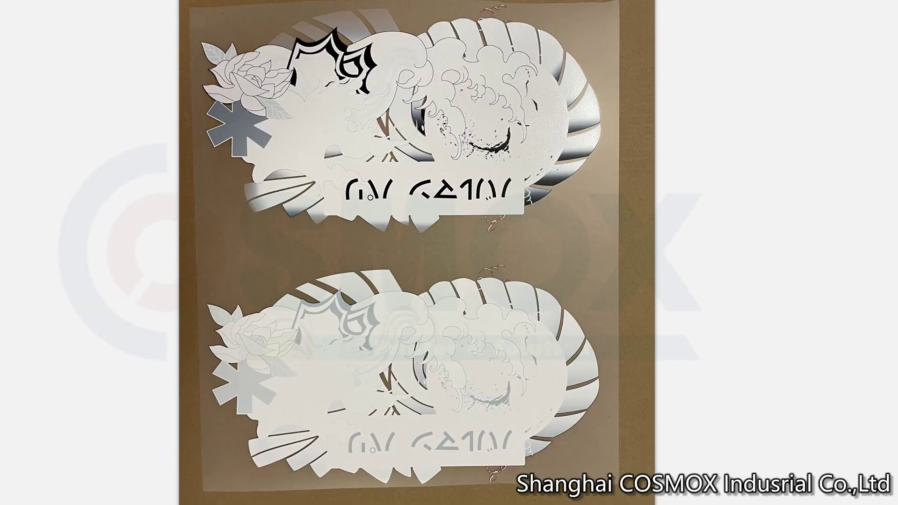
double_click(434, 108)
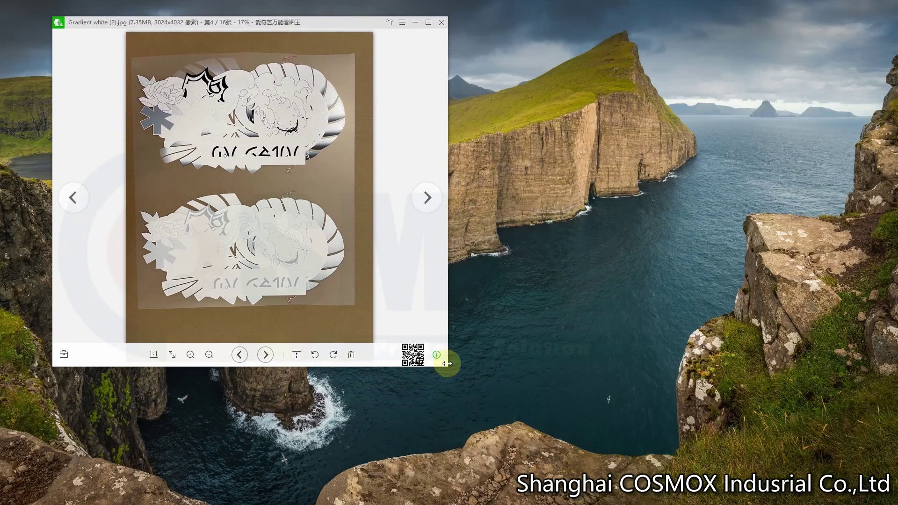
drag(446, 364, 787, 427)
drag(786, 362, 859, 474)
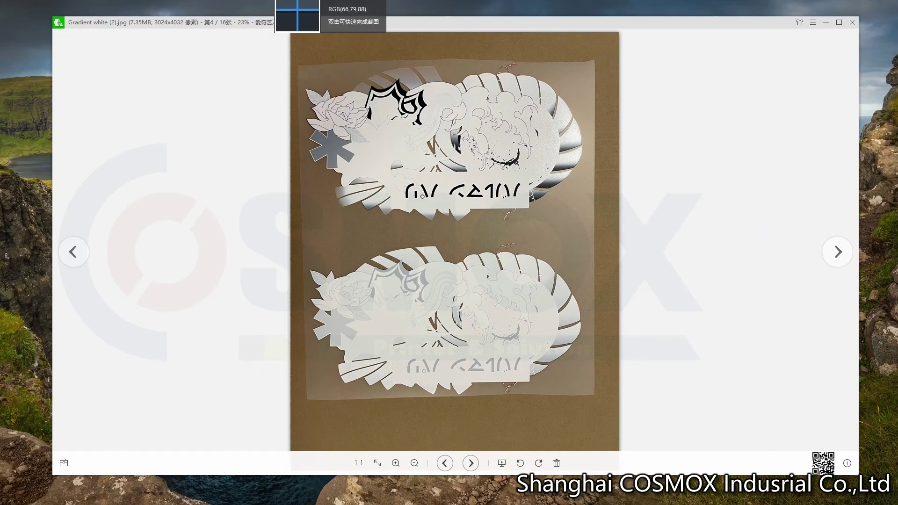
Capture the viewer area and circle the black wing-shaped pattern and the Japanese lettering on both prints with red ellipses.
key(ctrl+alt+a)
drag(627, 232, 849, 463)
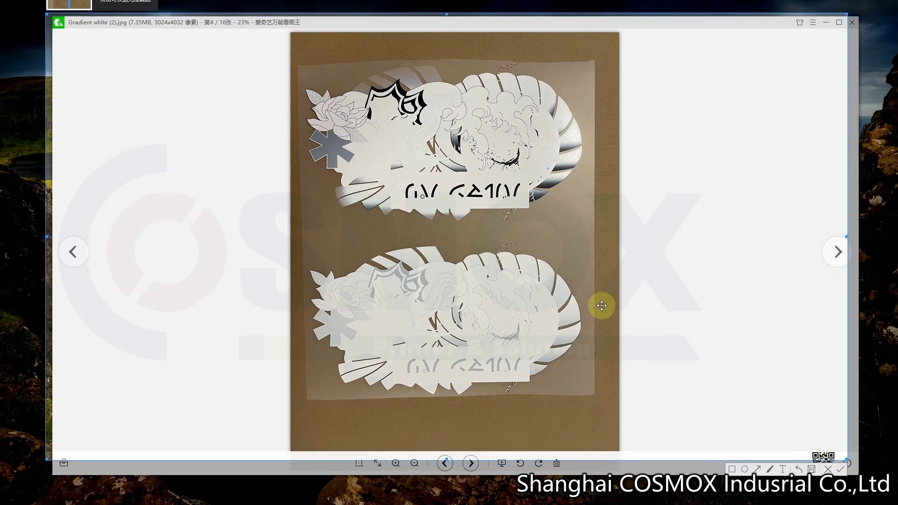
click(744, 470)
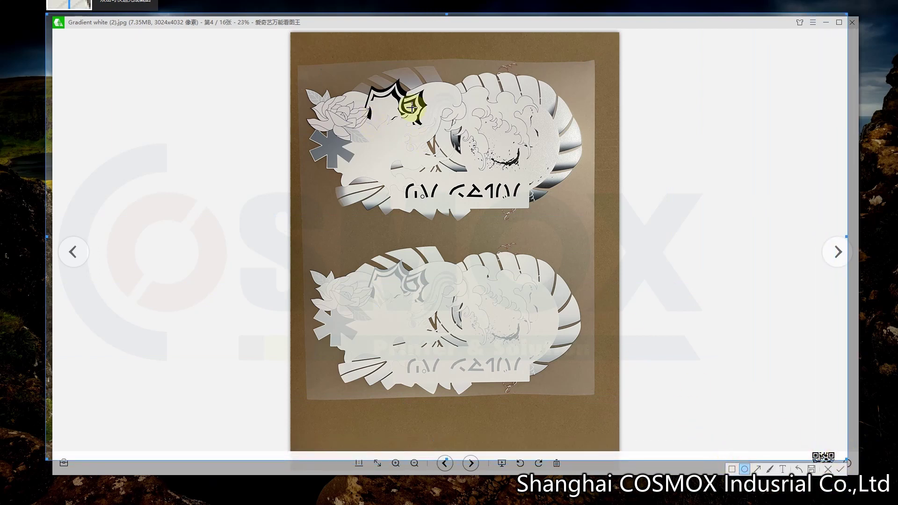
drag(359, 75, 439, 134)
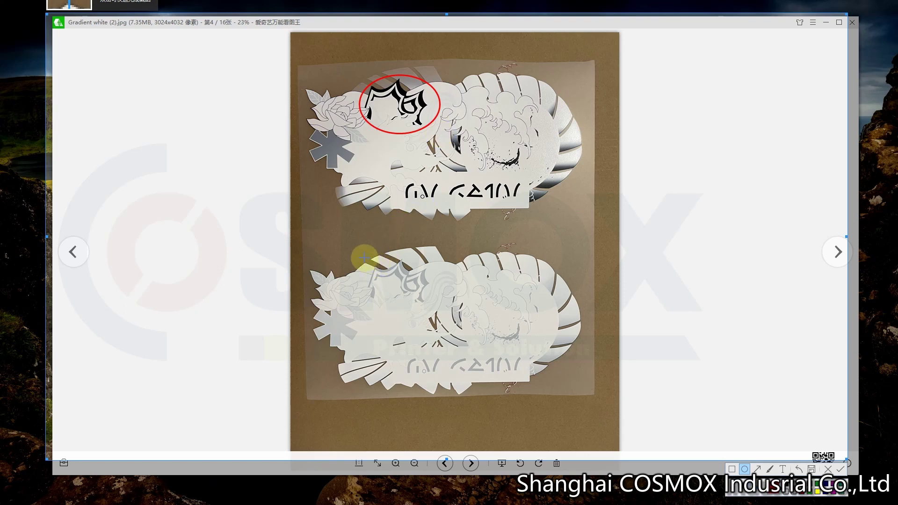
mouse_move(365, 258)
mouse_down()
mouse_move(460, 315)
mouse_move(445, 310)
mouse_up()
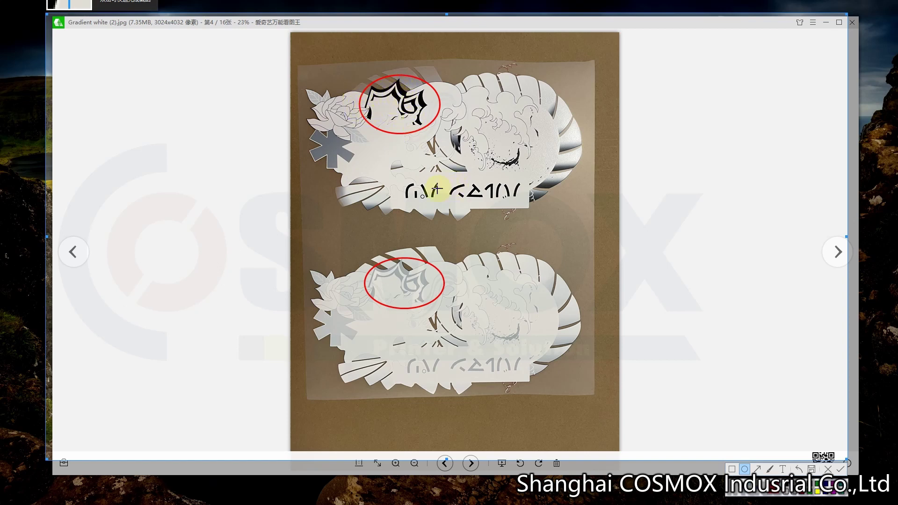
drag(394, 178, 526, 208)
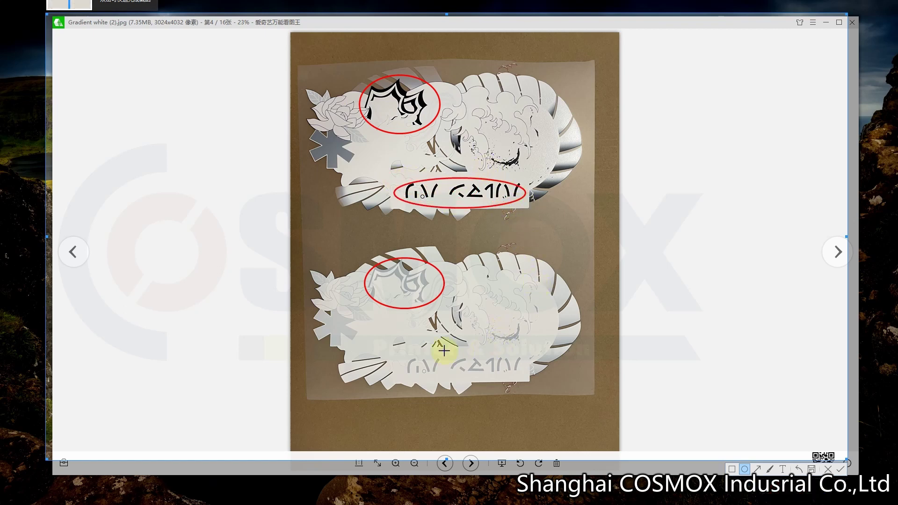
drag(403, 351, 528, 376)
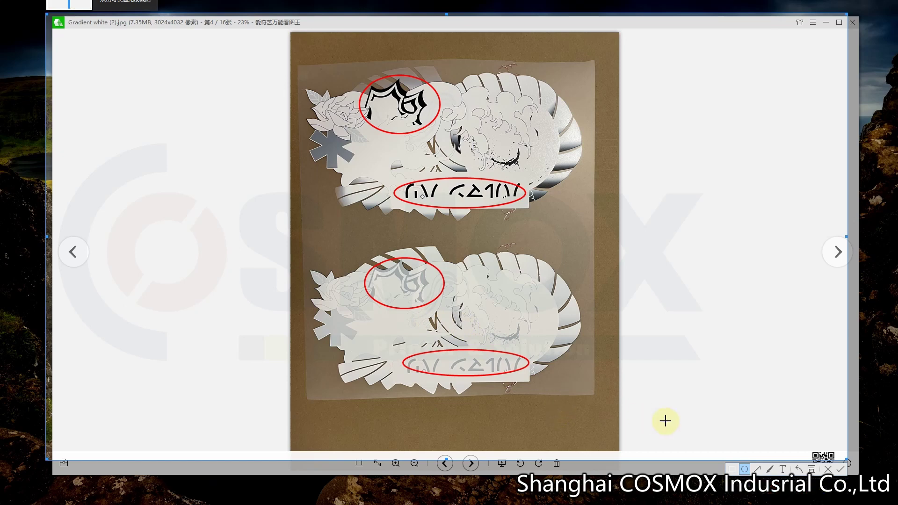
Label the lower print "Gray to black" and the upper print "white to blank setting" on the capture.
click(783, 469)
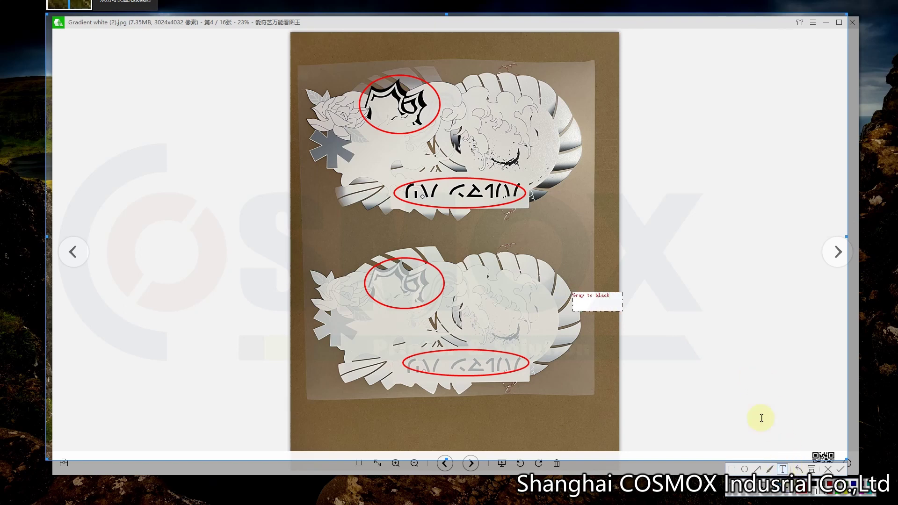
click(652, 160)
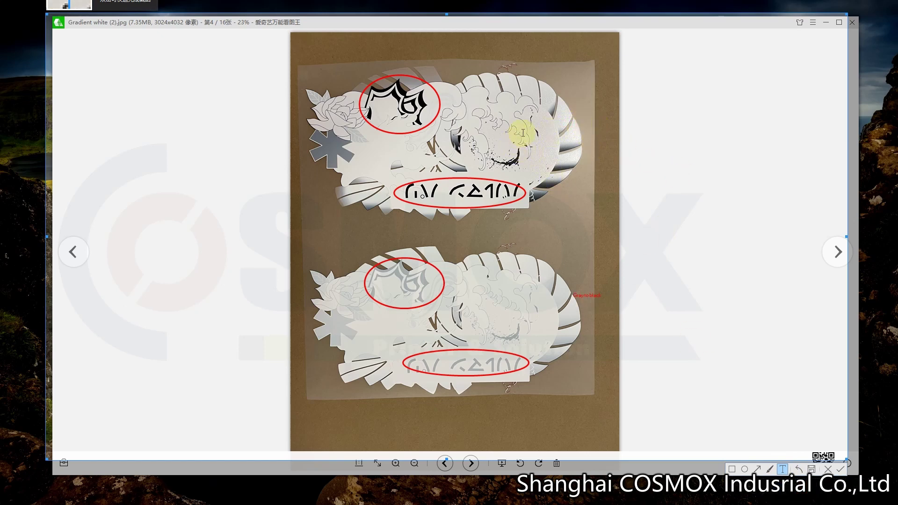
click(501, 131)
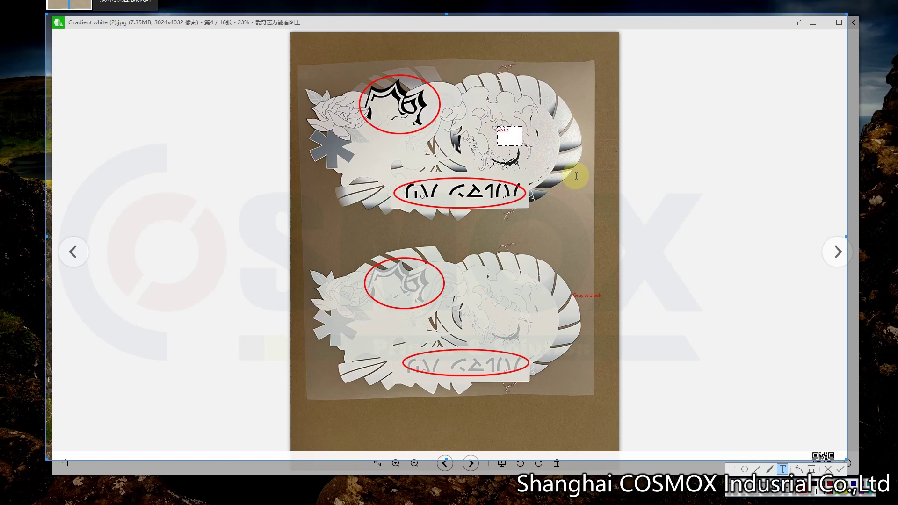
text(white to vk setting)
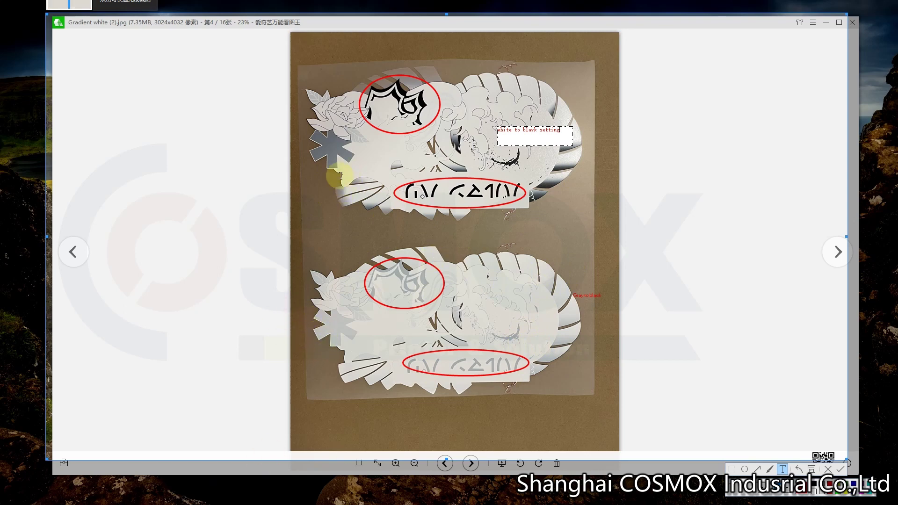
Circle the asterisk shapes and the lower outer fan edges on both prints with red ellipses, and finish the capture.
click(744, 469)
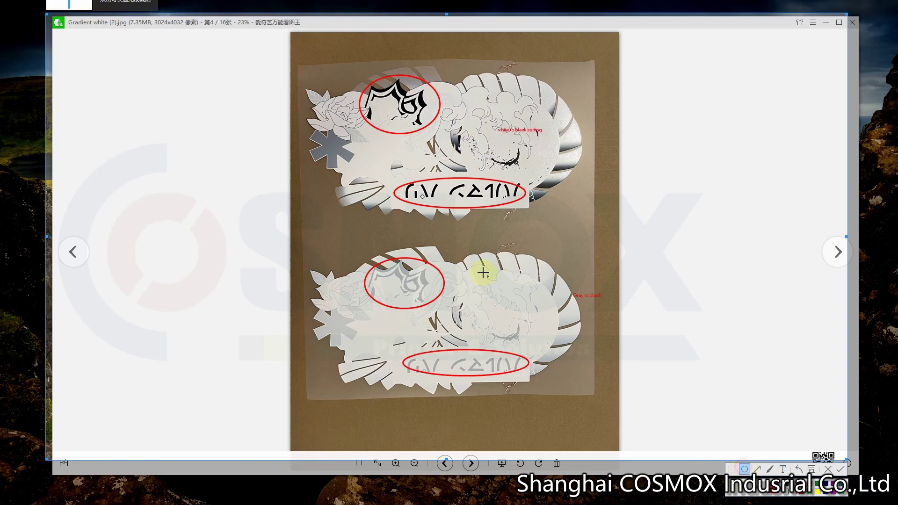
mouse_move(303, 125)
mouse_down()
mouse_move(368, 176)
mouse_move(367, 188)
mouse_up()
drag(306, 309, 375, 352)
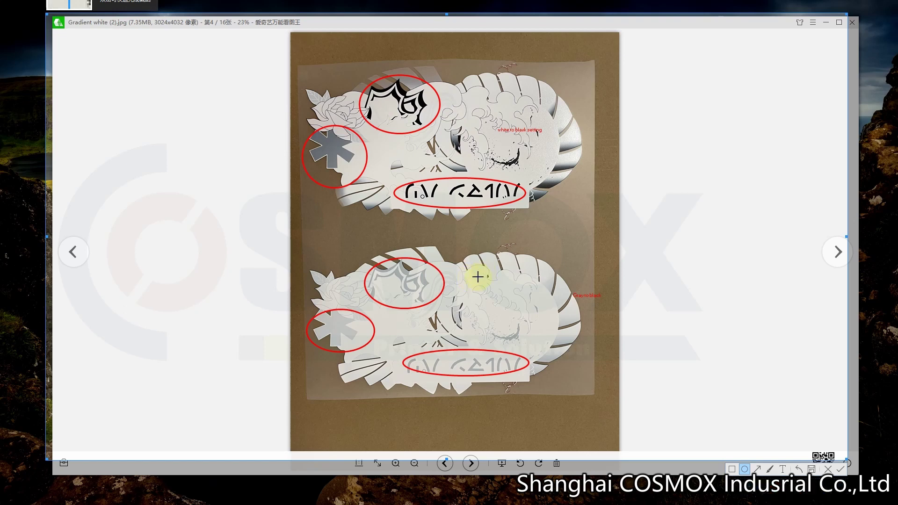
drag(543, 341, 588, 381)
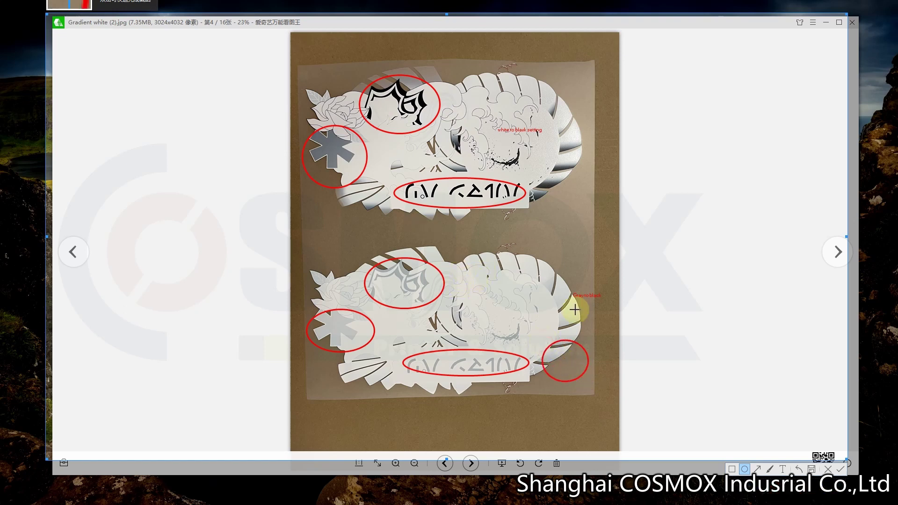
drag(539, 174, 581, 207)
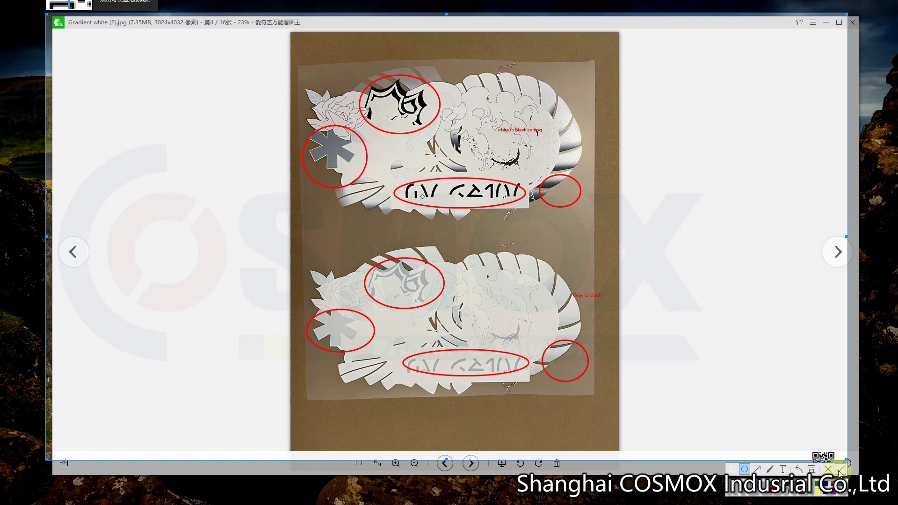
click(839, 472)
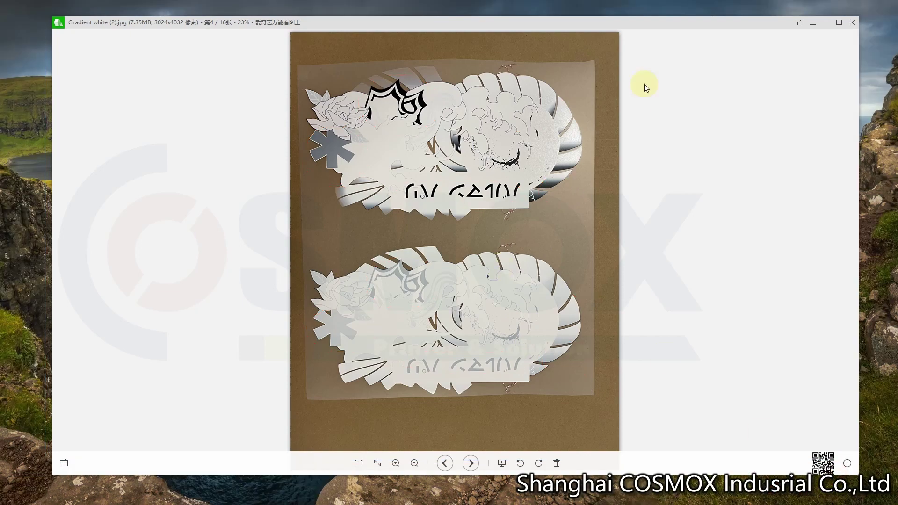
View the next print photo, Gradient white (3).jpg, up close and then zoomed out to see both colour prints.
key(Right)
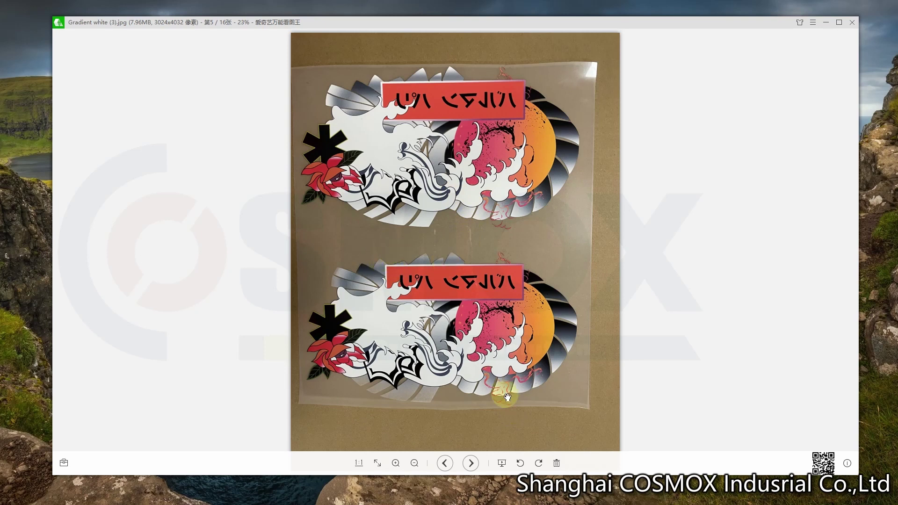
scroll(505, 395, up, 1)
scroll(425, 340, down, 1)
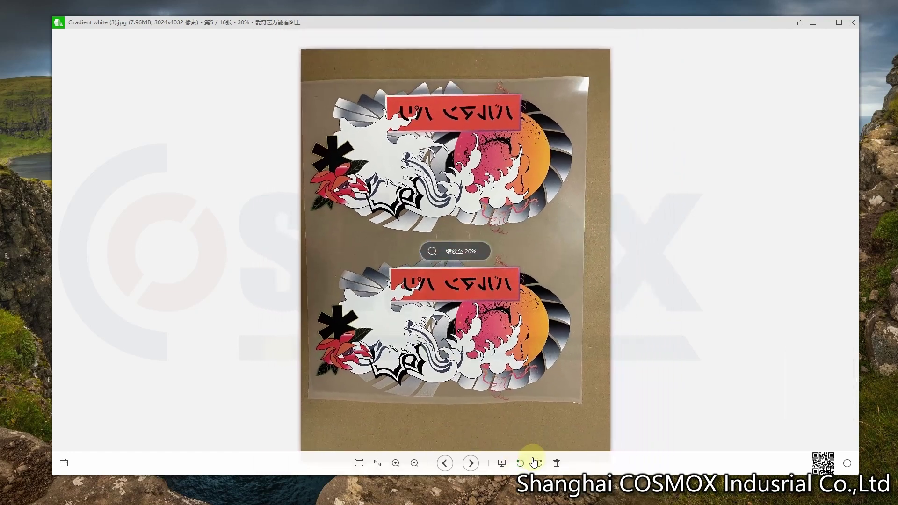
Rotate Gradient white (3).jpg by 180 degrees and examine both colour prints at closer zoom.
click(539, 463)
click(539, 463)
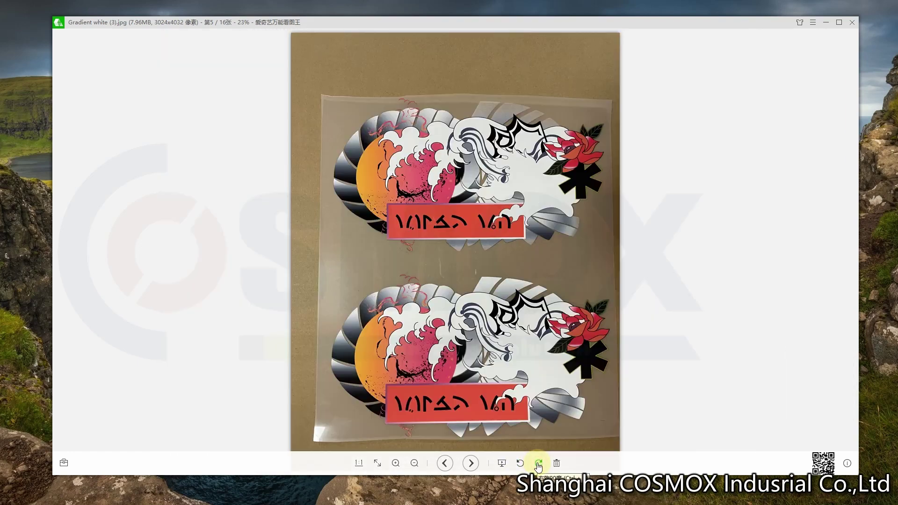
scroll(521, 295, up, 1)
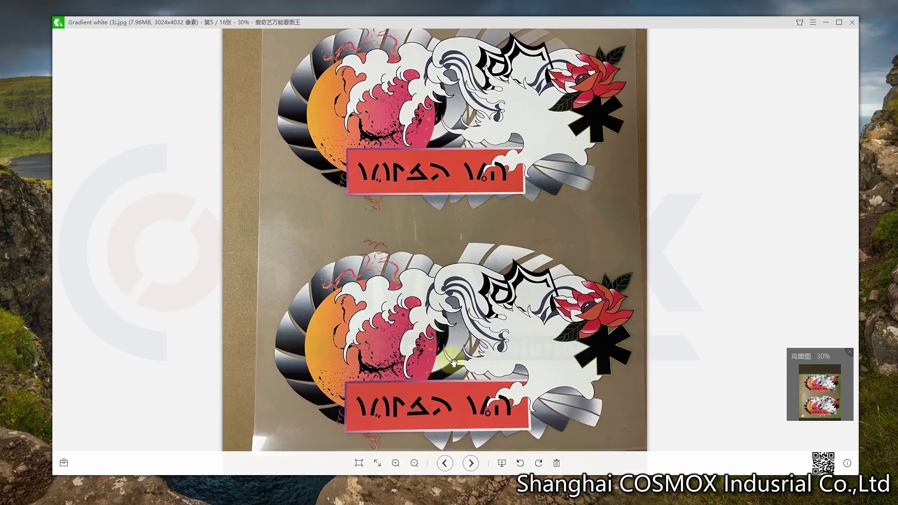
scroll(538, 335, down, 1)
scroll(496, 323, up, 1)
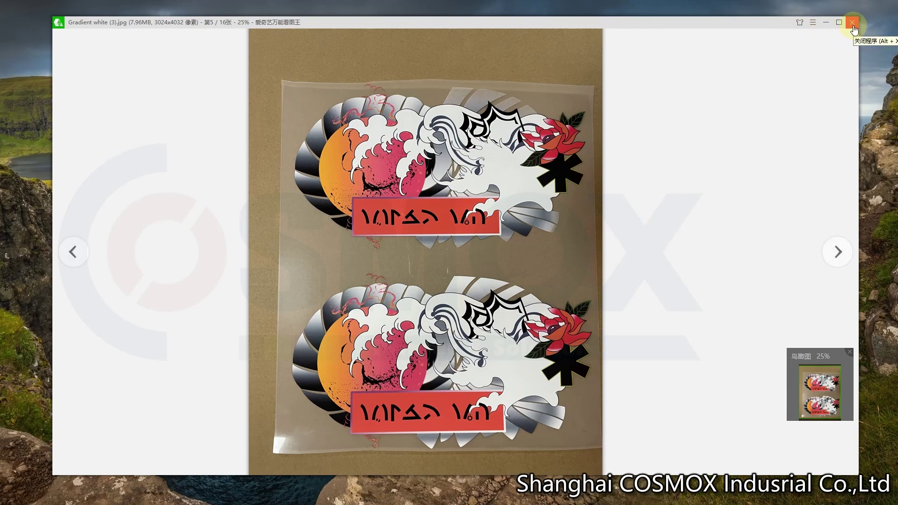
Show the white scorpion print in Gradient white (4).jpg and rotate the photo by 180 degrees.
key(Left)
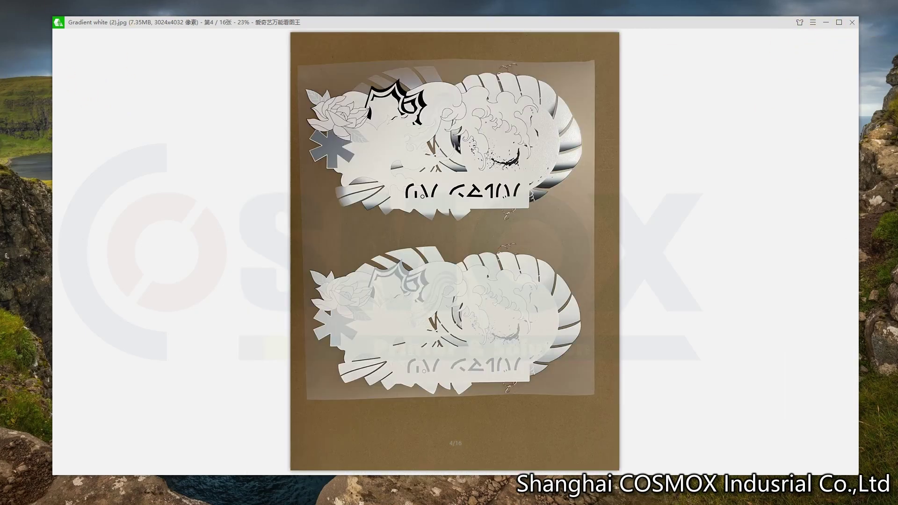
key(Right)
key(Right)
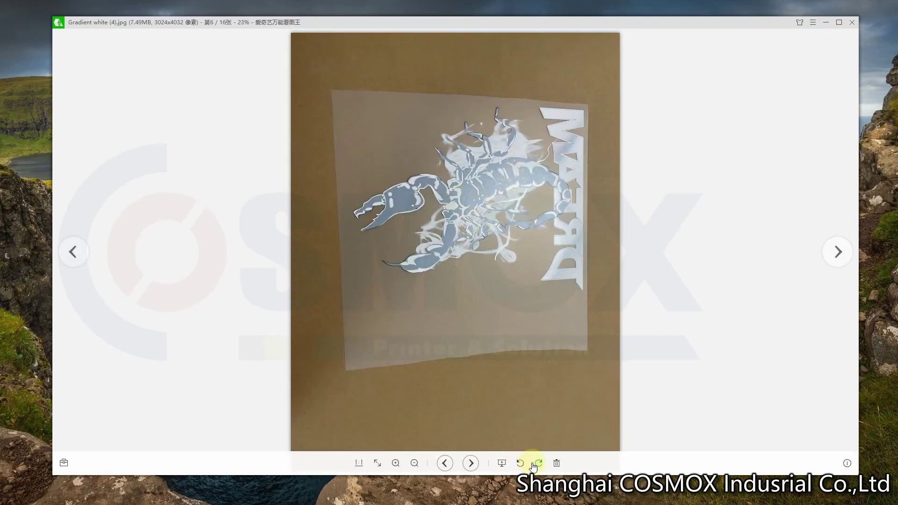
click(539, 464)
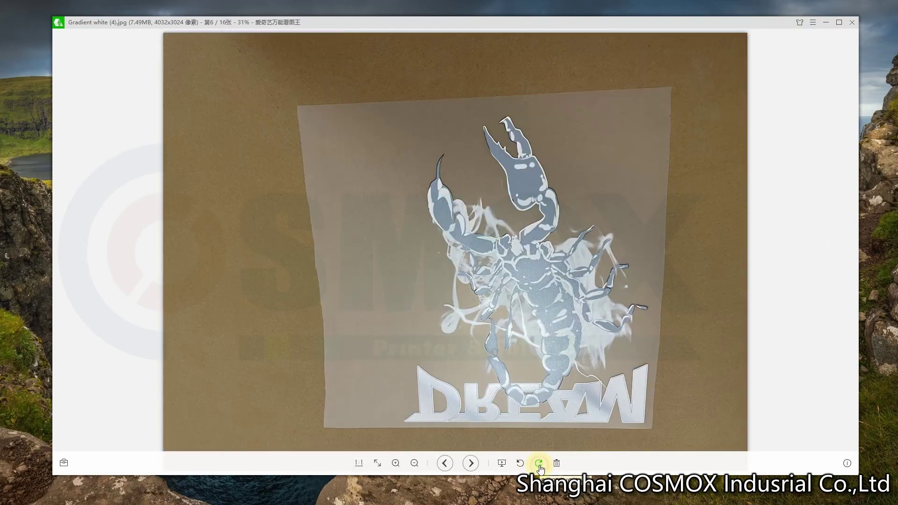
click(539, 464)
Examine the white ink density on the scorpion, its smoke and the DREAM lettering up close.
scroll(477, 345, up, 3)
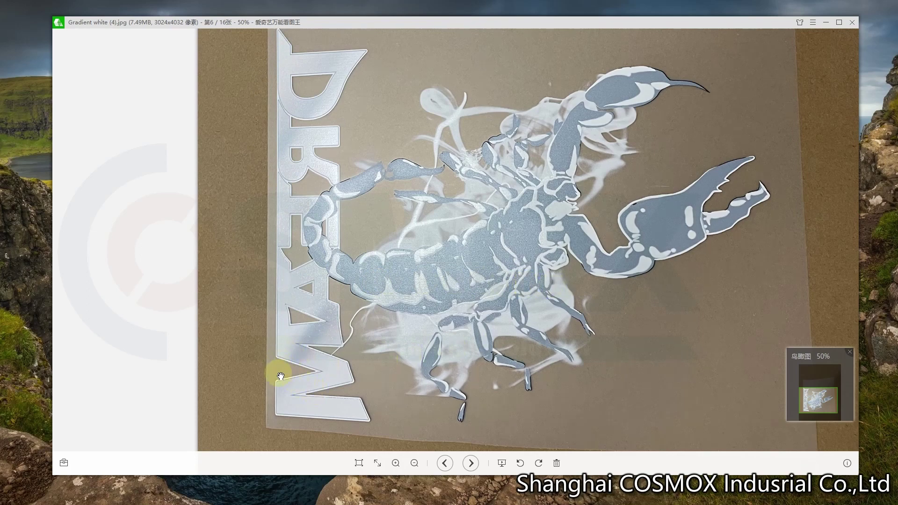
scroll(262, 374, up, 1)
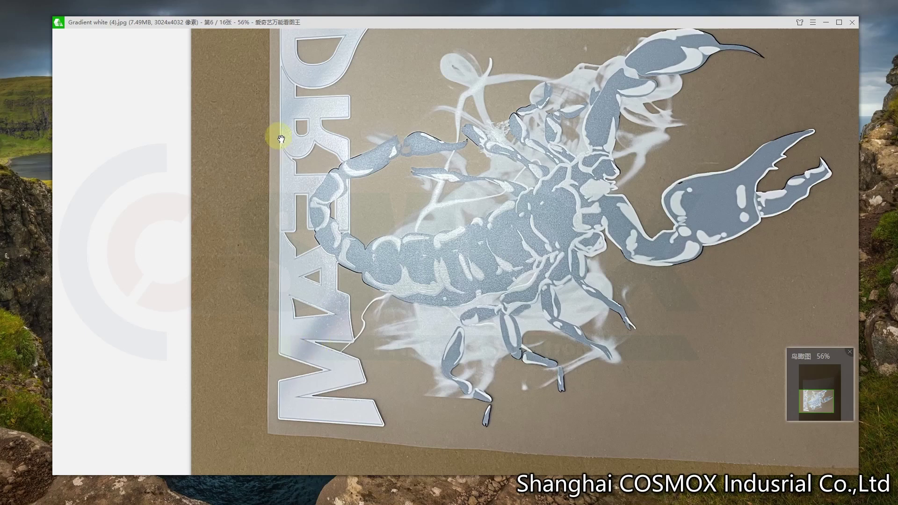
scroll(328, 75, down, 4)
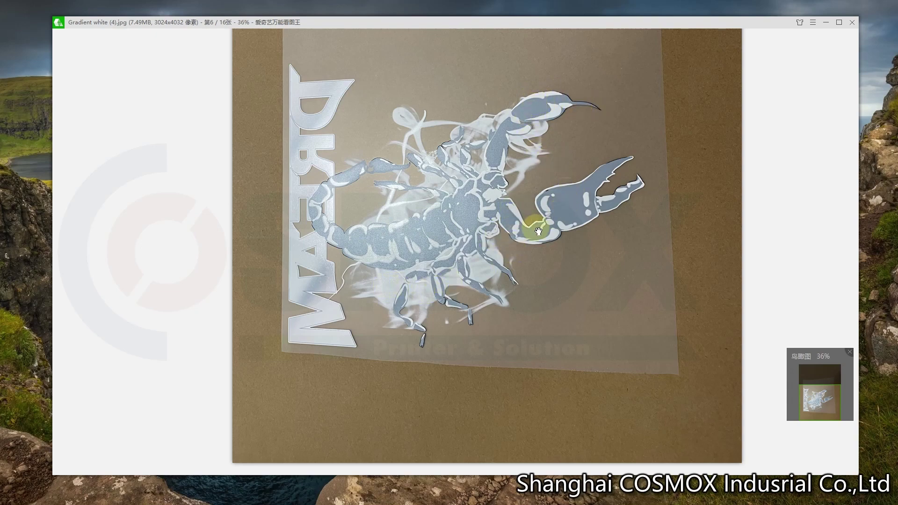
scroll(538, 226, up, 3)
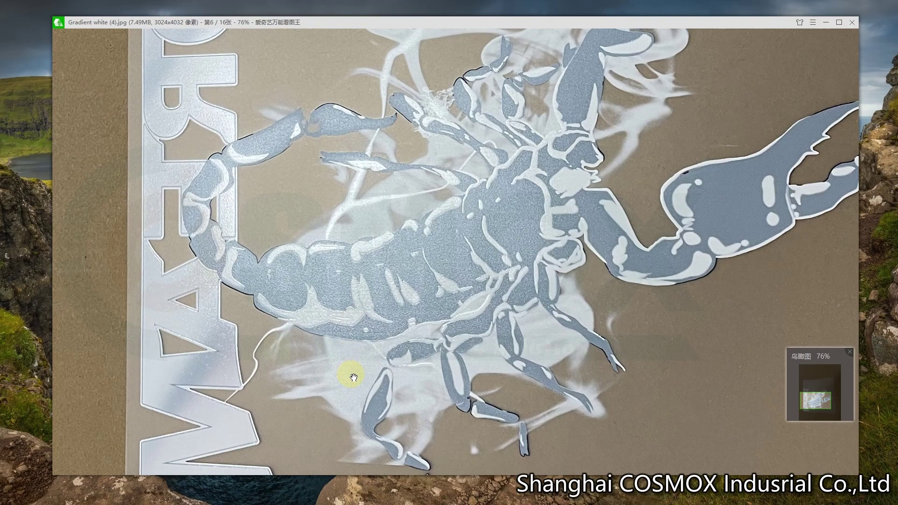
scroll(344, 397, down, 2)
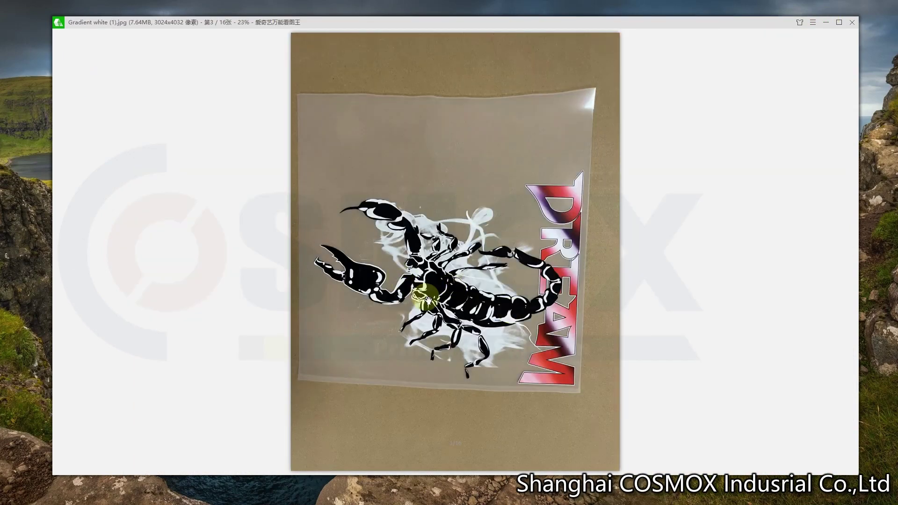
Examine the colour scorpion print in Gradient white (1).jpg up close, including its smoke and DREAM lettering.
scroll(498, 312, up, 2)
scroll(491, 337, down, 1)
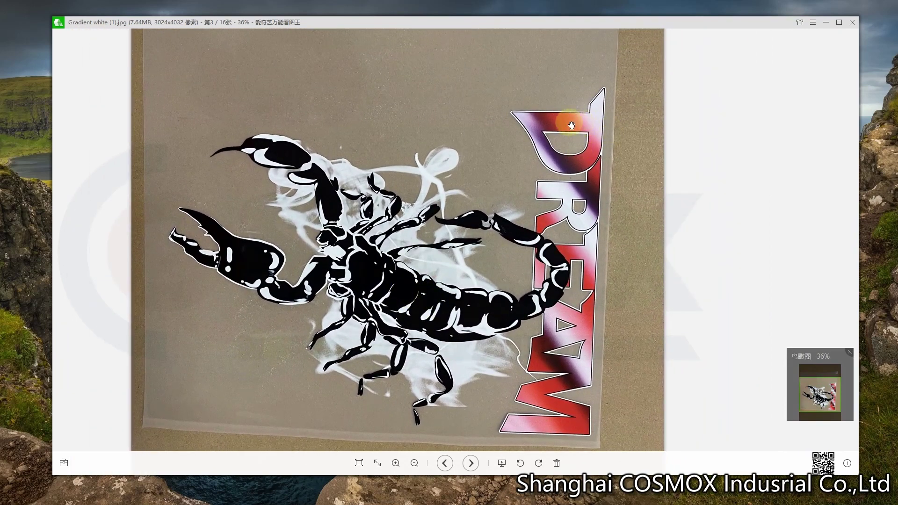
drag(441, 147, 405, 152)
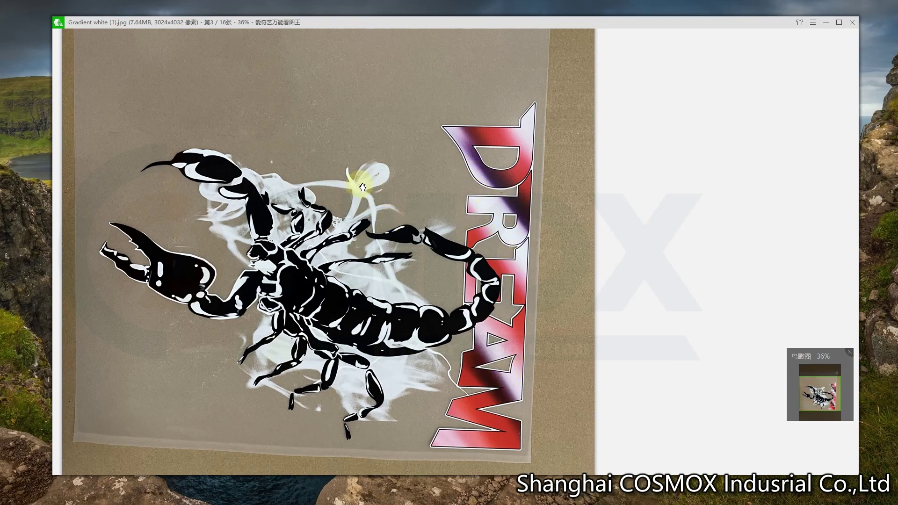
drag(234, 218, 229, 226)
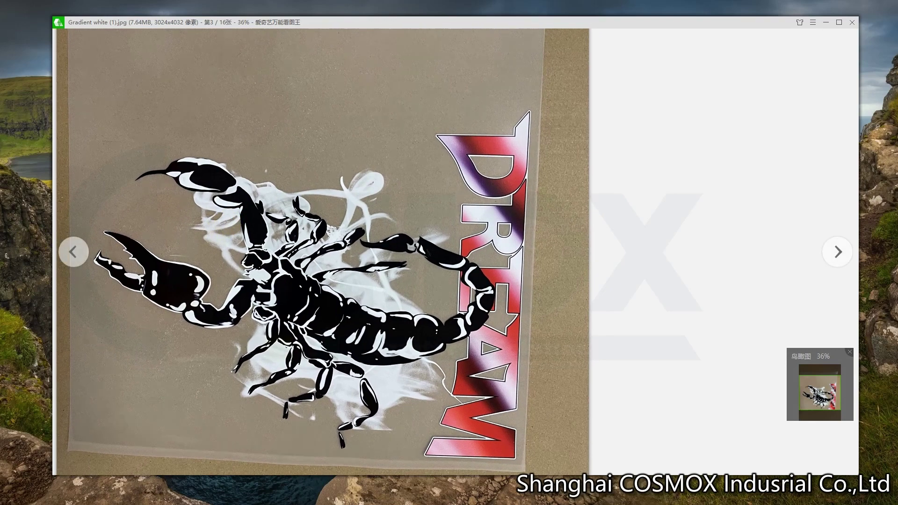
Open Gradient white (4).jpg in a second image viewer and place its window beside the colour scorpion print.
right_click(127, 402)
mouse_move(74, 213)
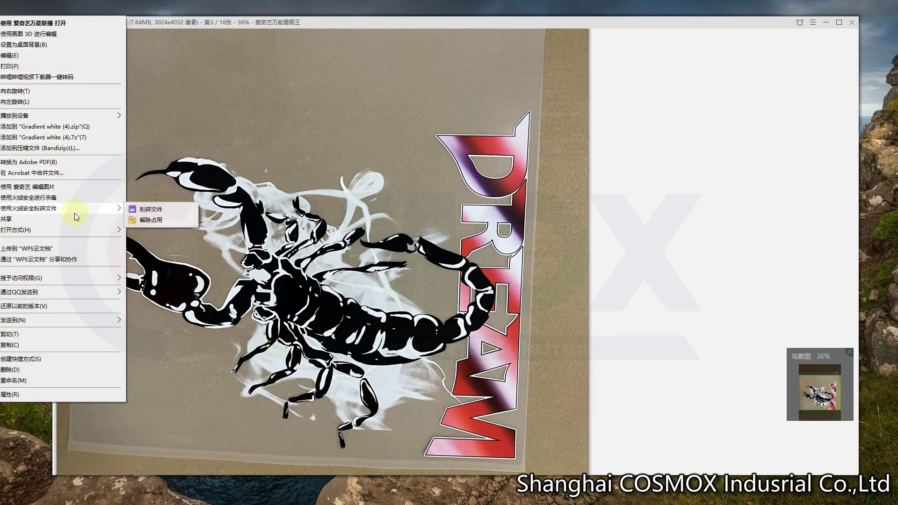
mouse_move(75, 230)
click(155, 230)
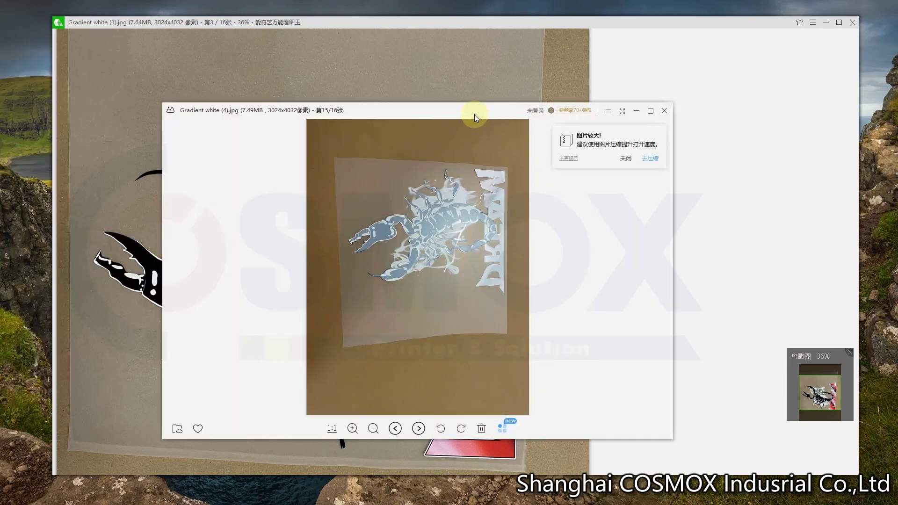
drag(475, 114, 855, 124)
click(840, 246)
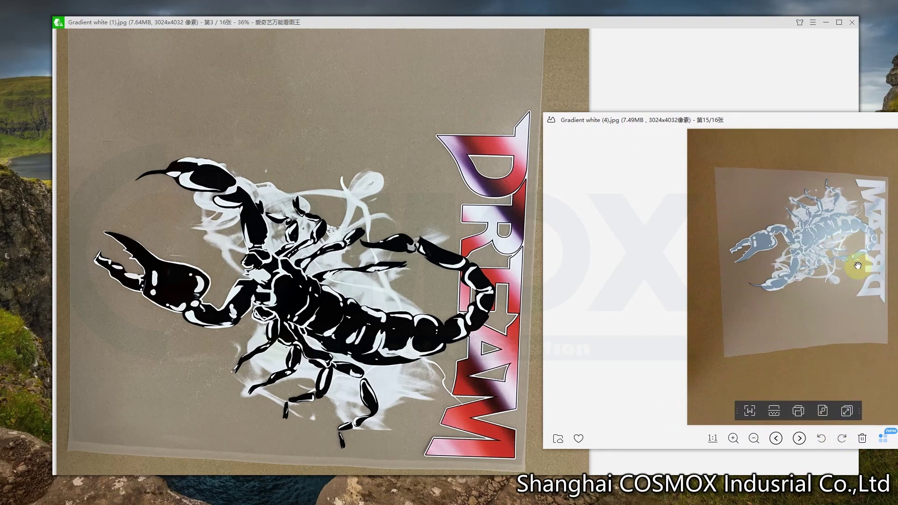
Dismiss the mouse-wheel hint and enlarge the white scorpion print to compare its smoke and lettering with the colour print.
scroll(858, 265, up, 1)
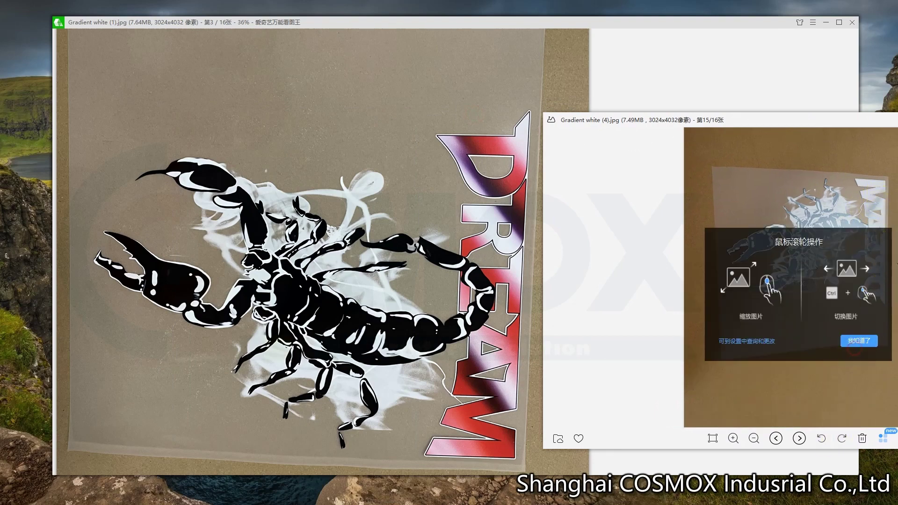
scroll(861, 333, down, 1)
click(859, 341)
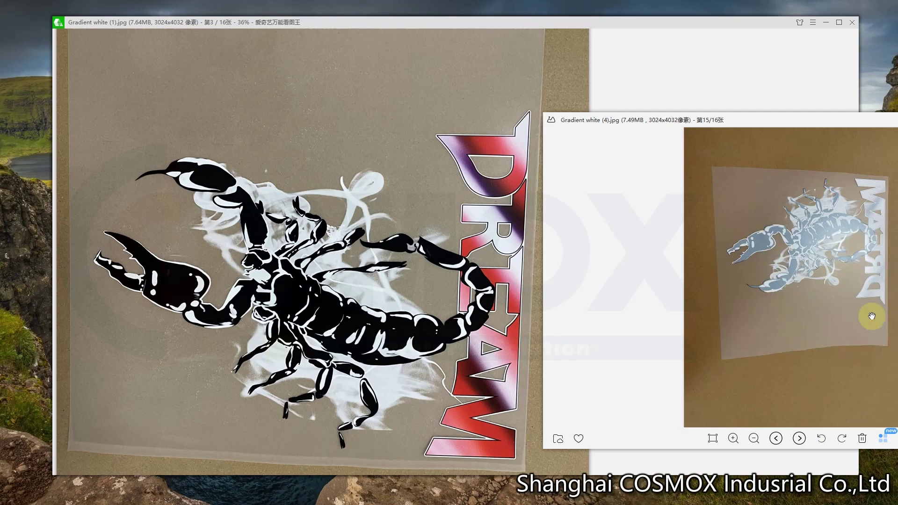
scroll(873, 317, up, 2)
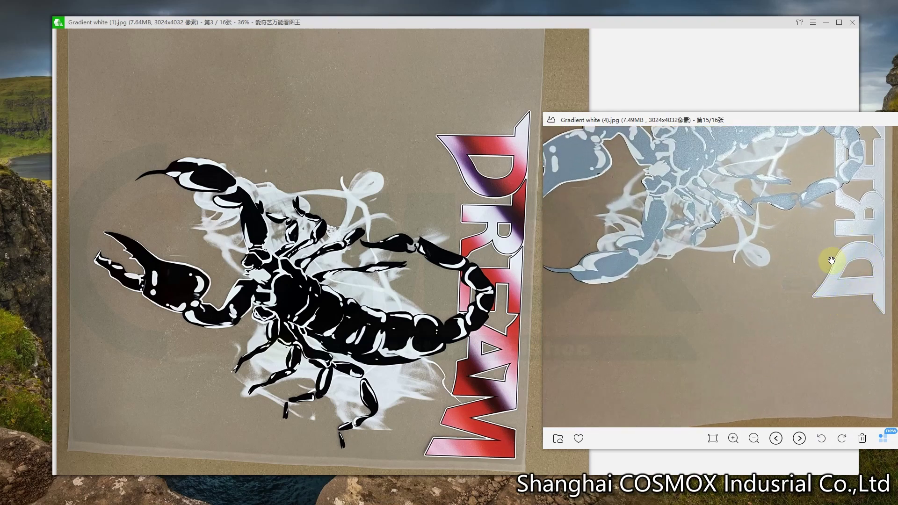
drag(832, 260, 832, 385)
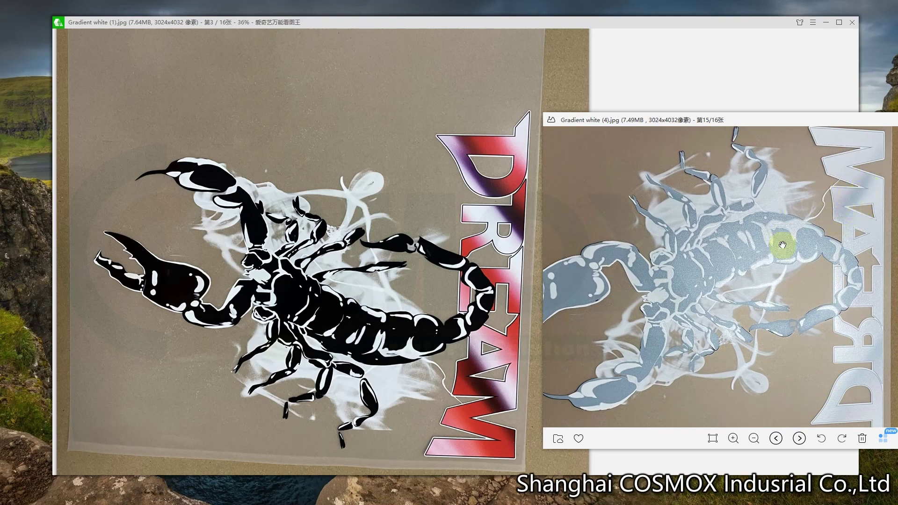
scroll(819, 265, down, 1)
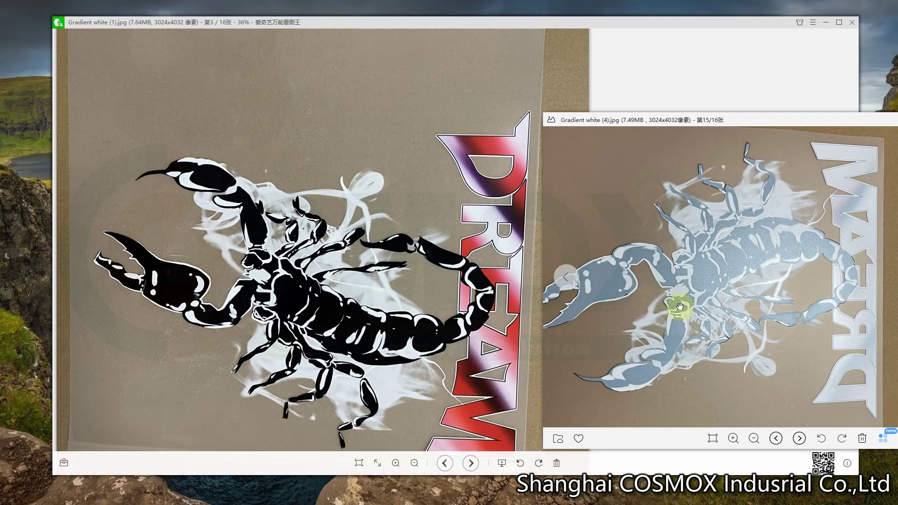
scroll(691, 321, up, 1)
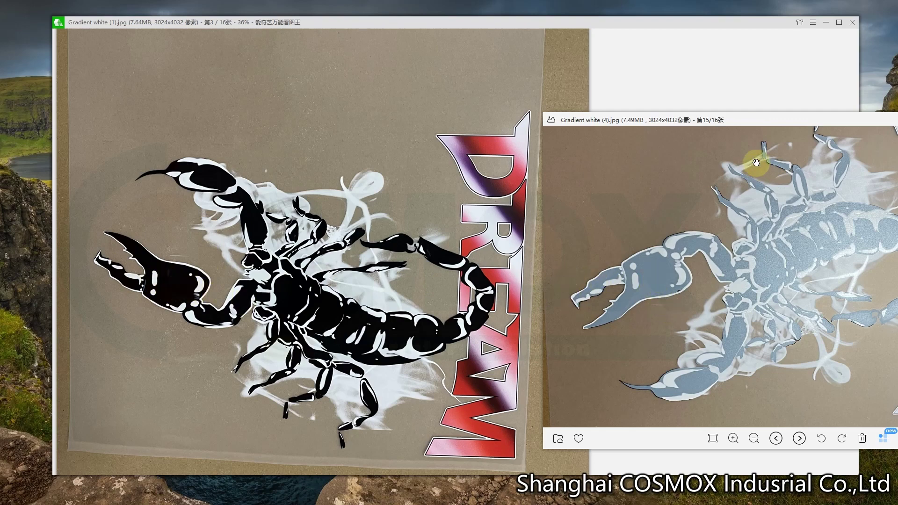
Close the second image viewer, shift the Gradient white (1).jpg window slightly, and view the whole colour scorpion print.
drag(796, 119, 656, 91)
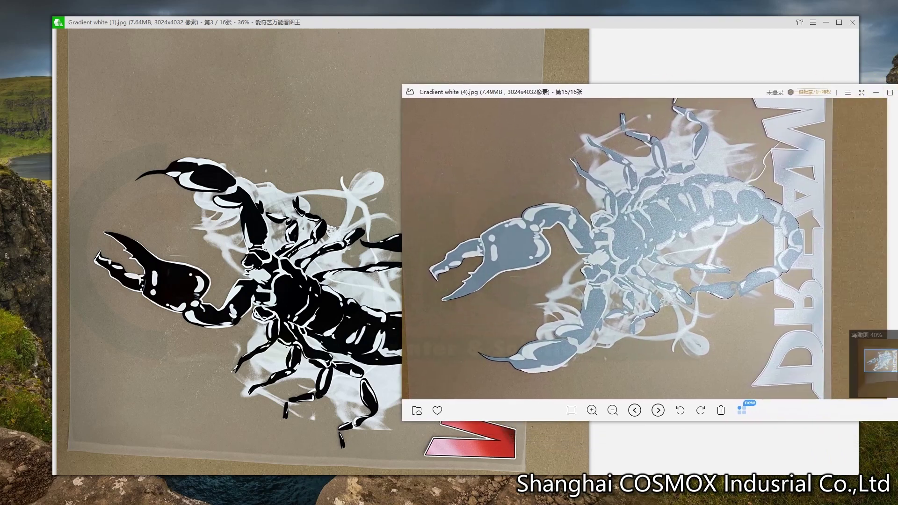
key(Escape)
drag(594, 23, 556, 15)
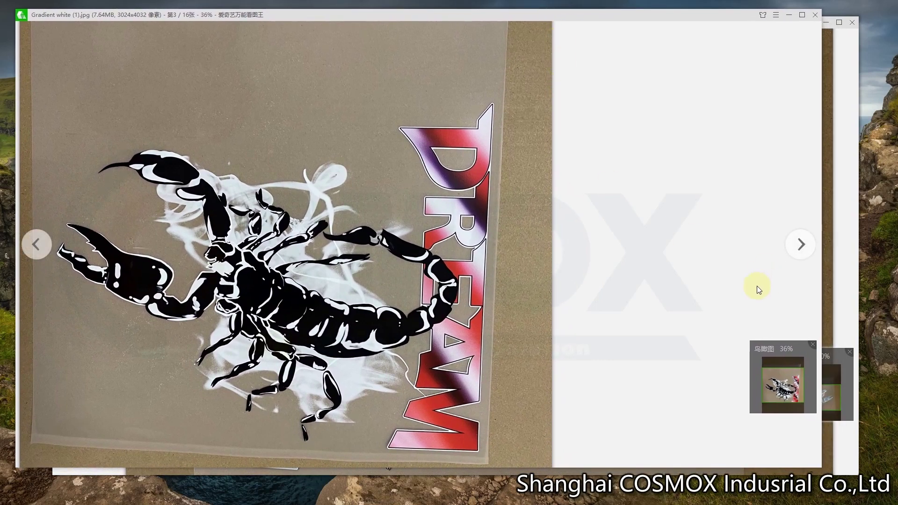
scroll(399, 321, down, 2)
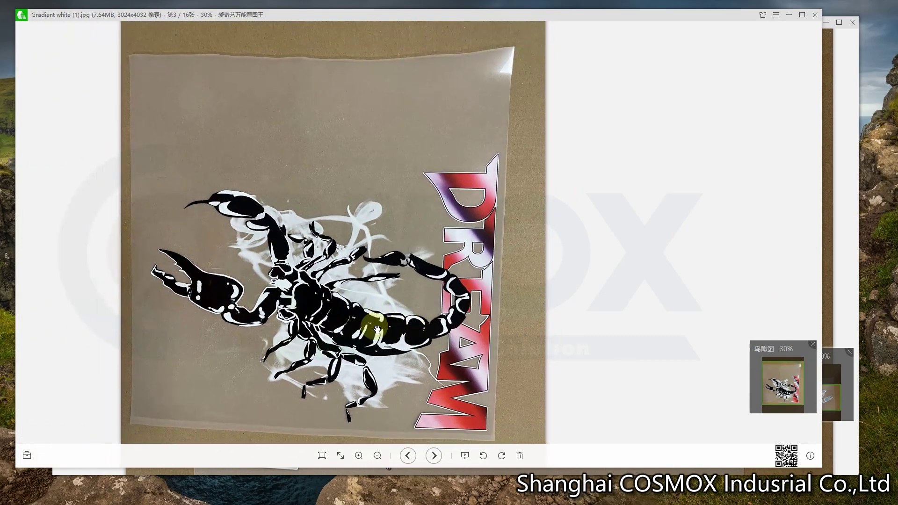